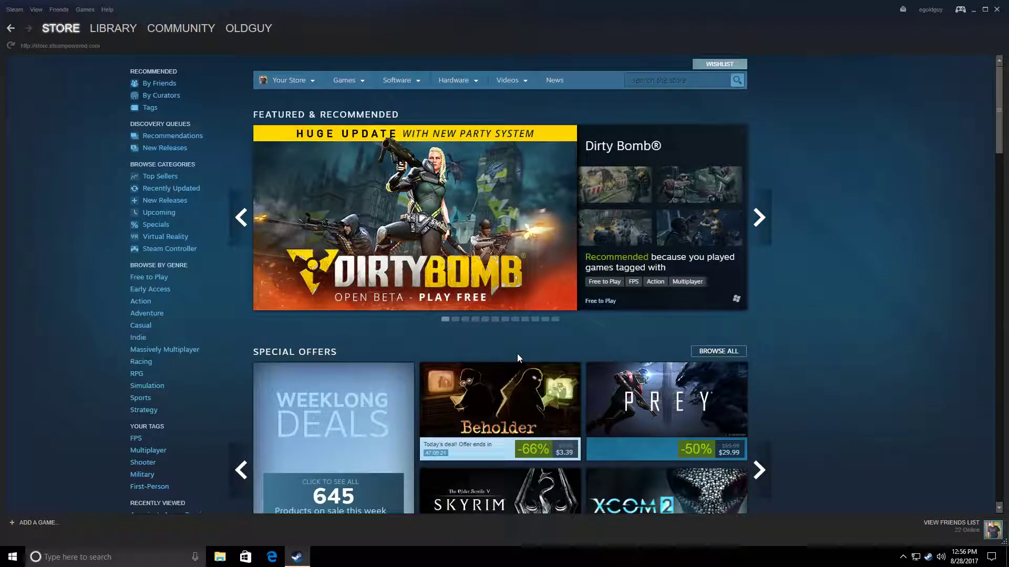
- Launch the game editor of America's Army: Proving Grounds from the games library
mouse_move(113, 29)
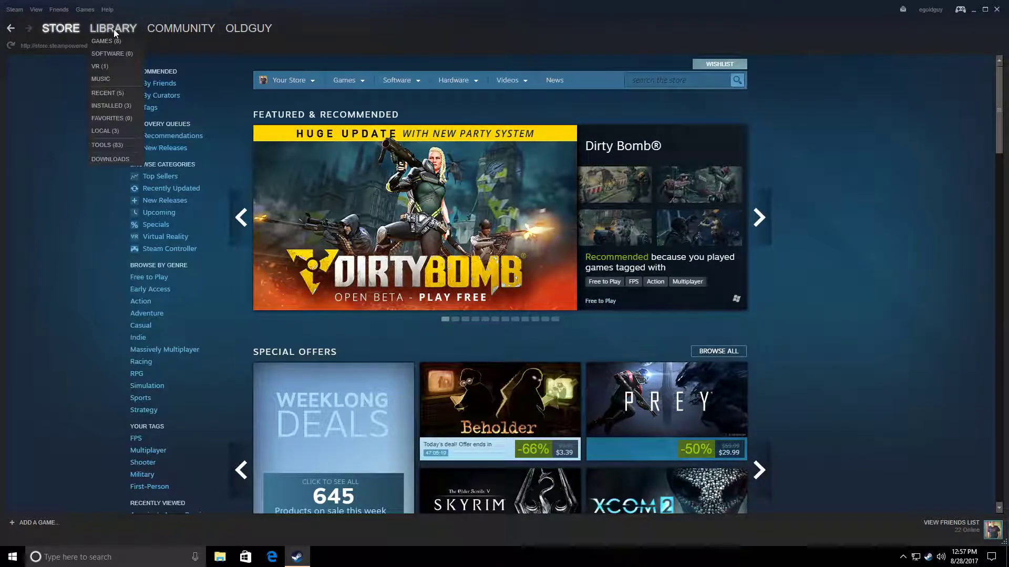
click(109, 41)
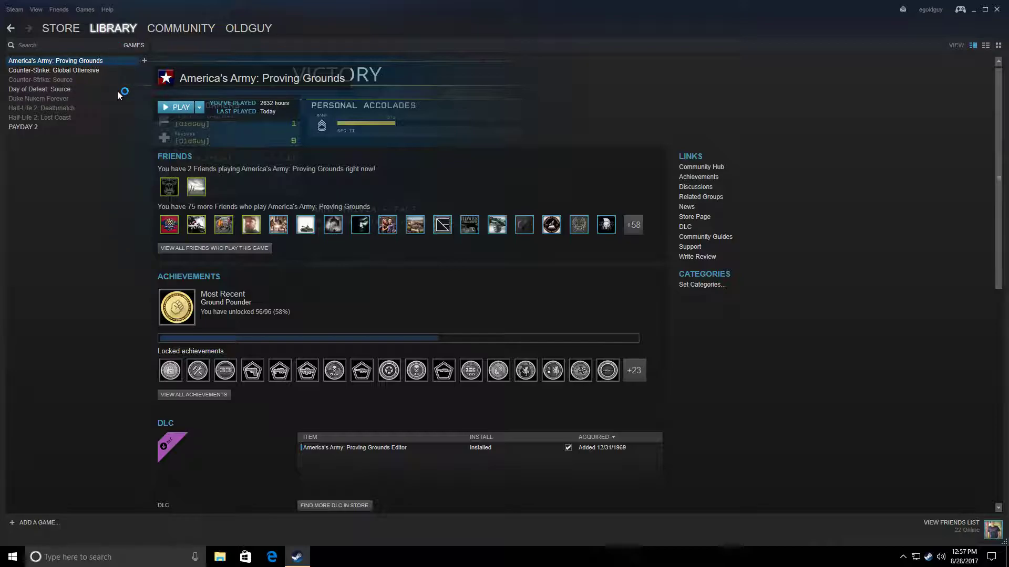
right_click(95, 60)
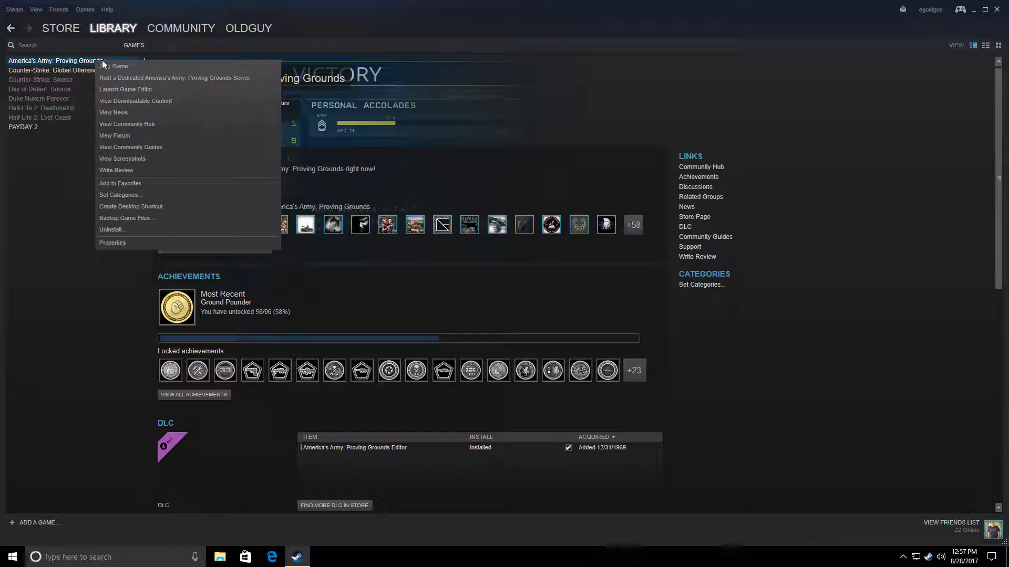
click(125, 89)
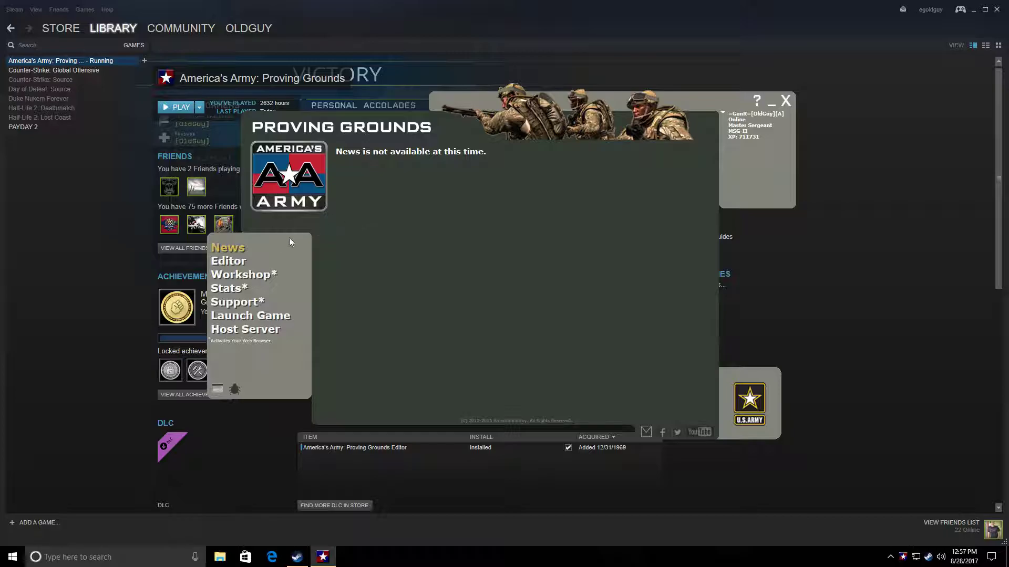
- Start the AA:PG Mission Editor and dismiss the ambiguous package name message
click(235, 263)
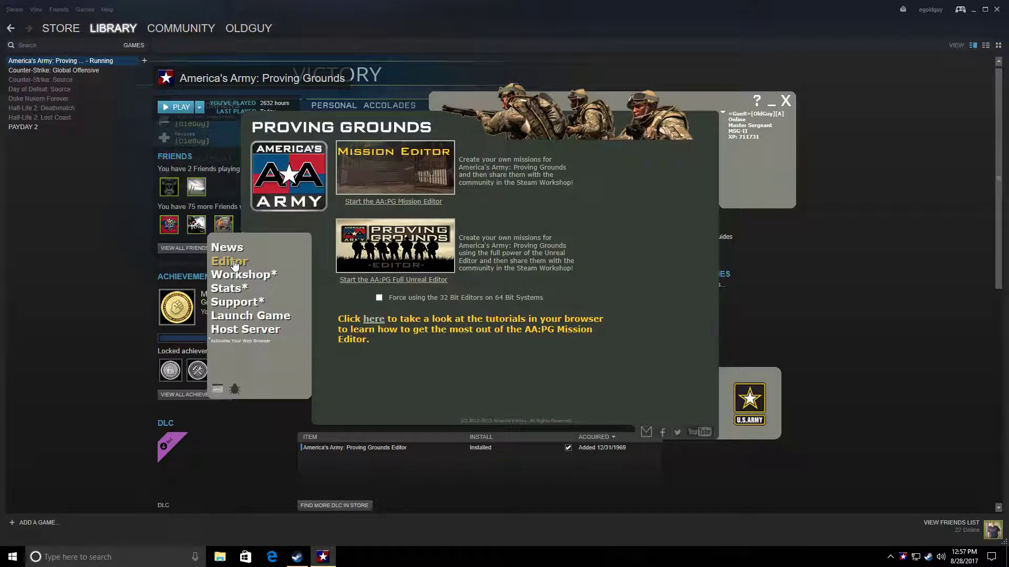
click(390, 175)
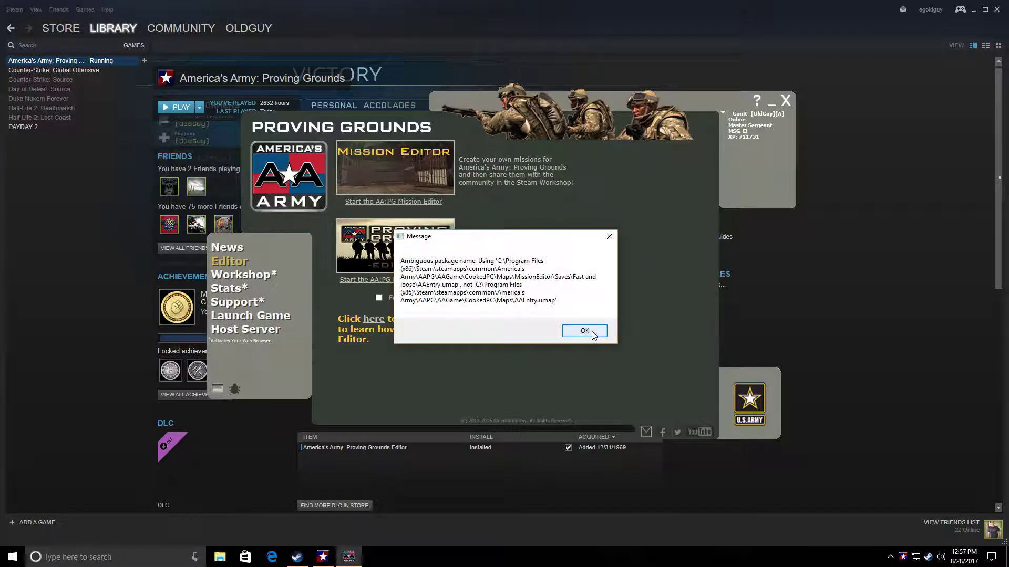
click(583, 331)
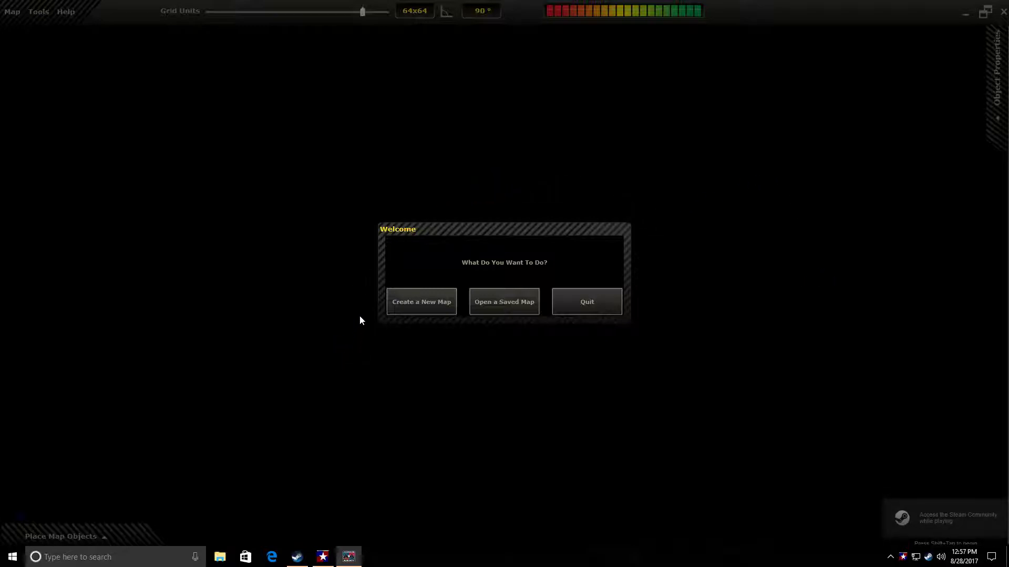
- Begin a new map with map type FLO (12v12), size Large and template TakeAndHold
click(404, 302)
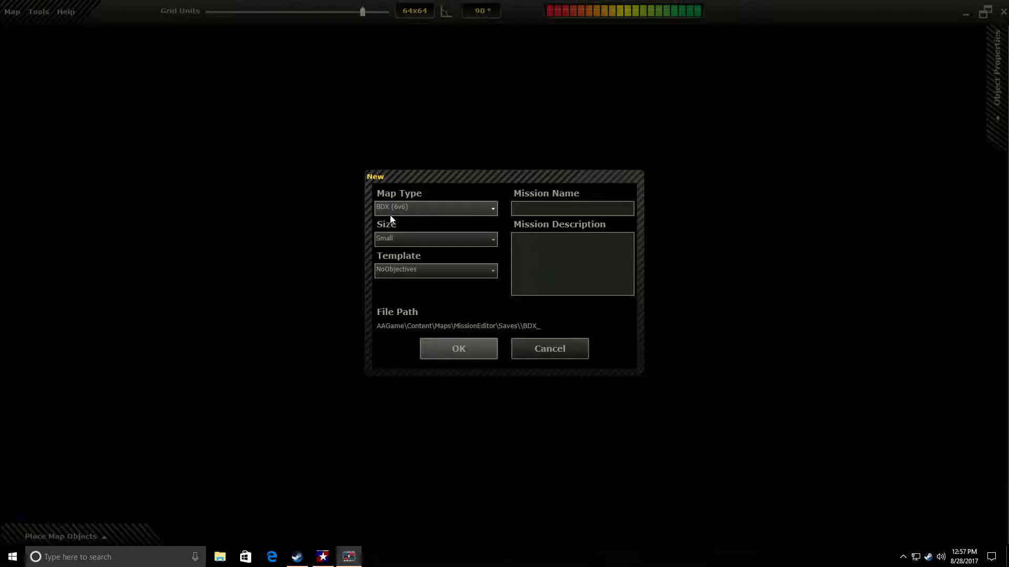
click(494, 207)
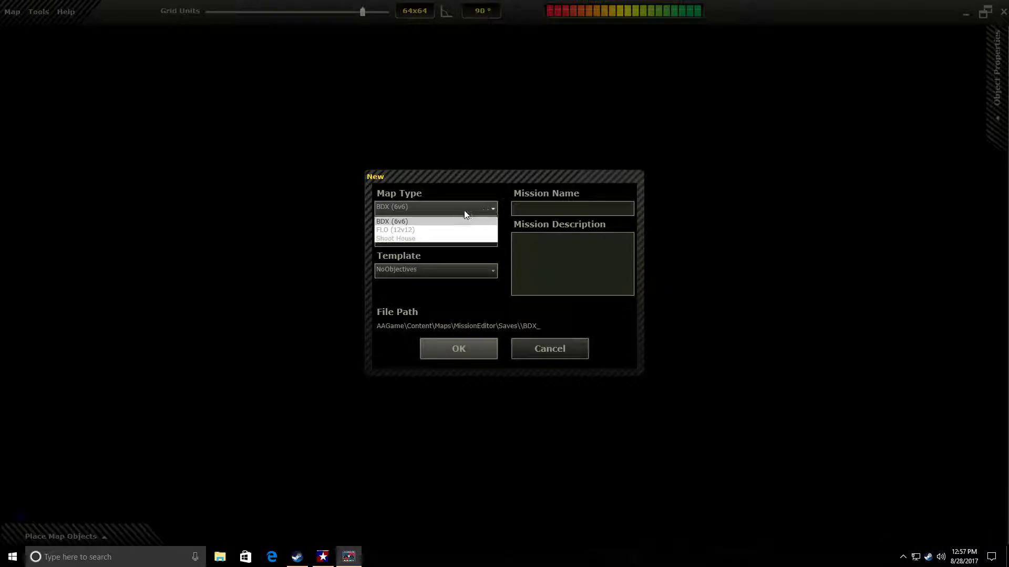
click(415, 231)
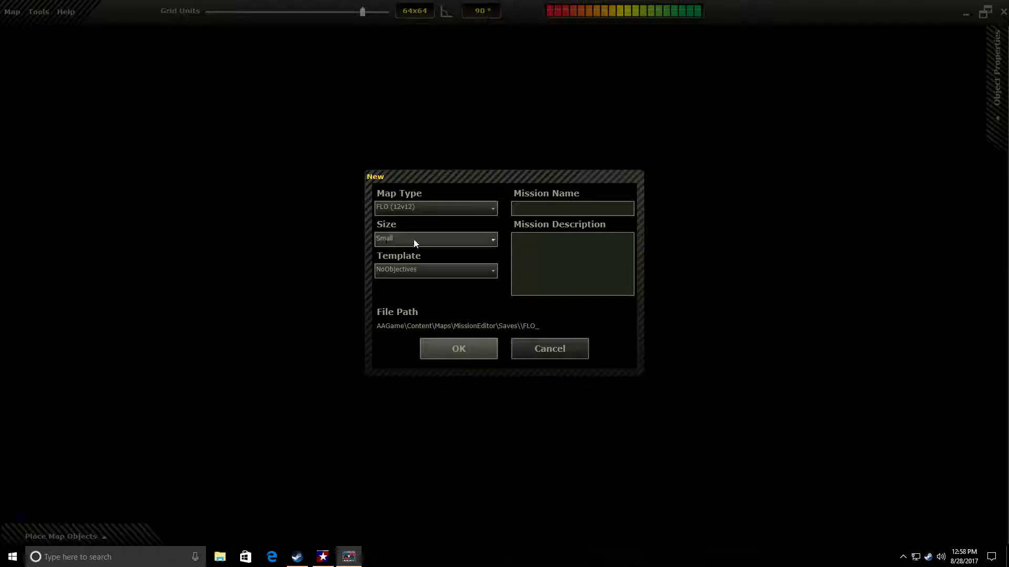
click(493, 241)
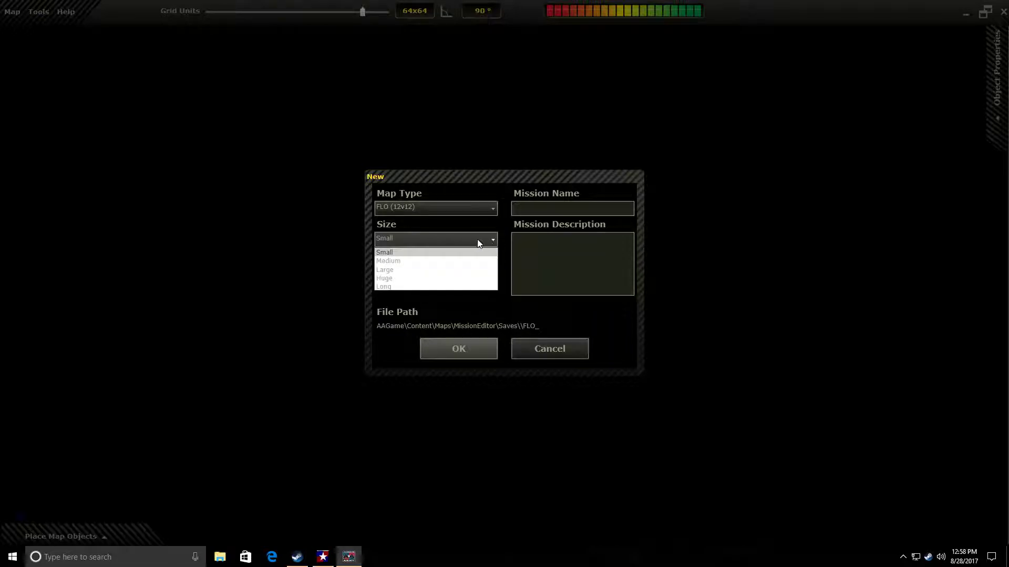
click(395, 271)
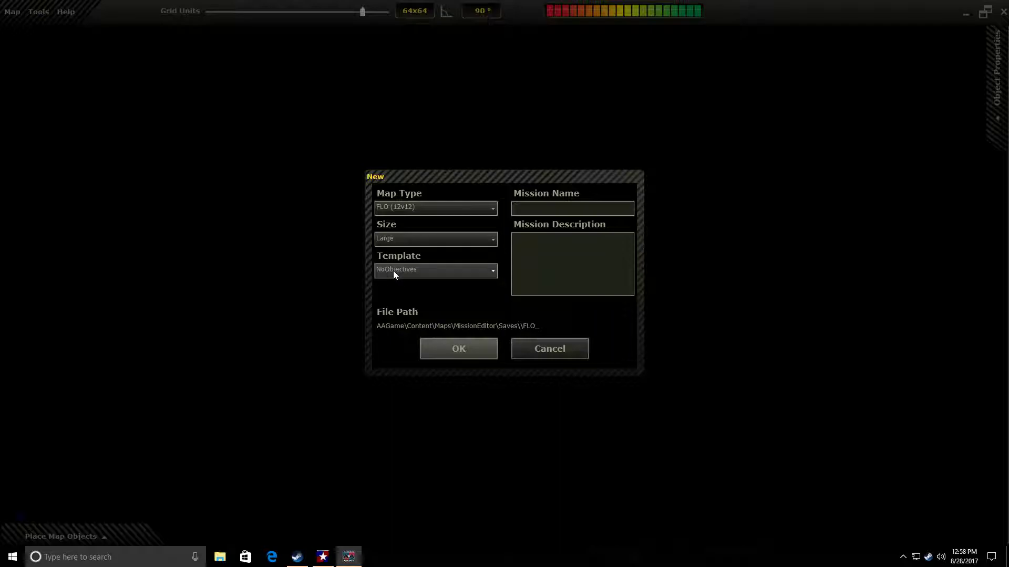
click(494, 272)
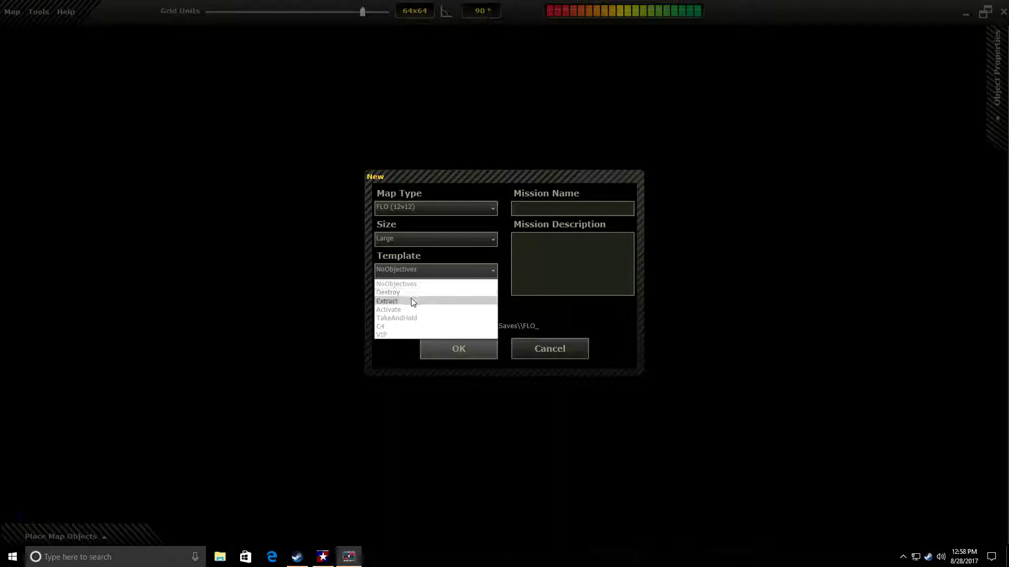
click(400, 319)
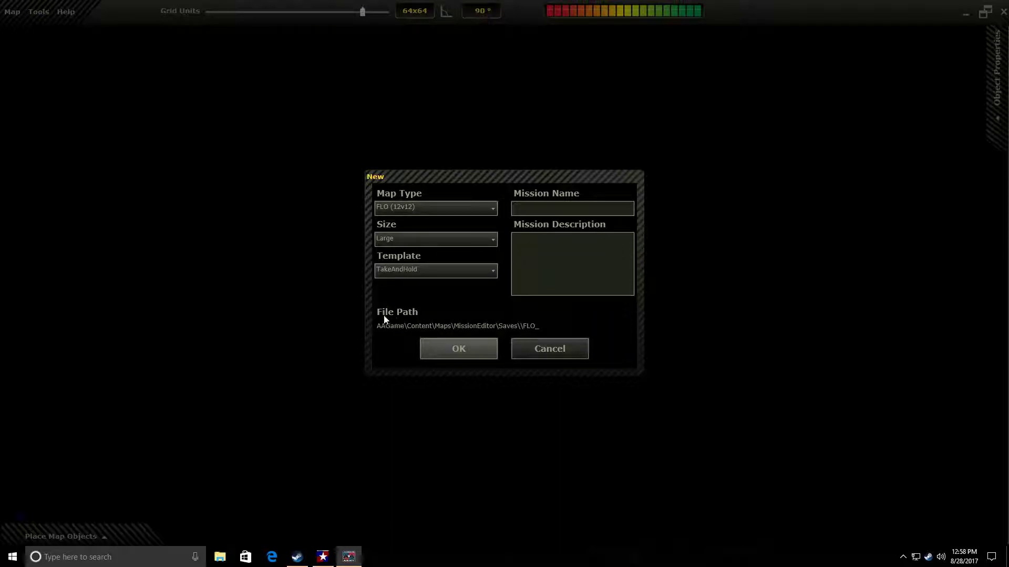
- Name the mission "Test map5" and create the map
click(523, 208)
text(T)
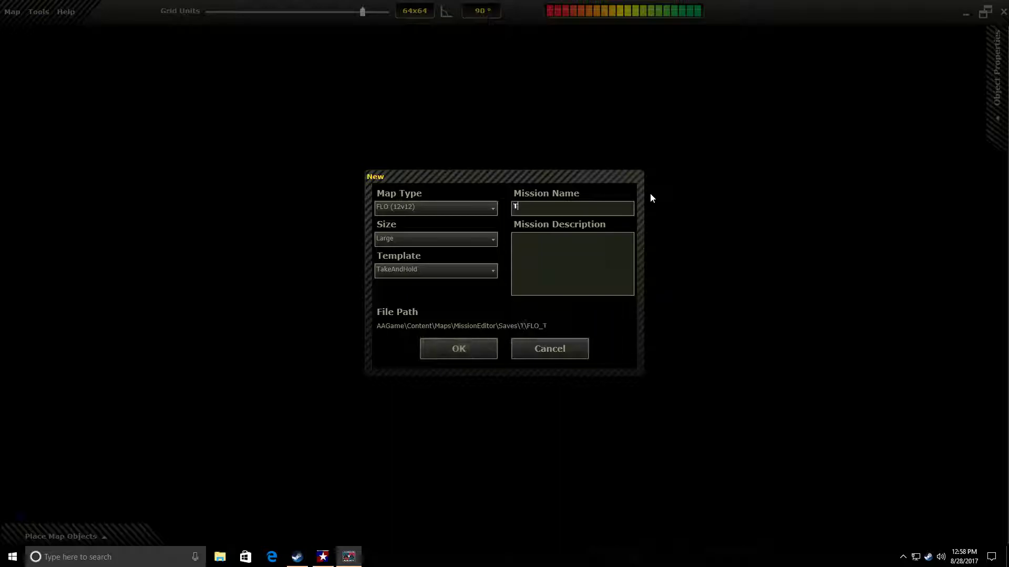
text(est map)
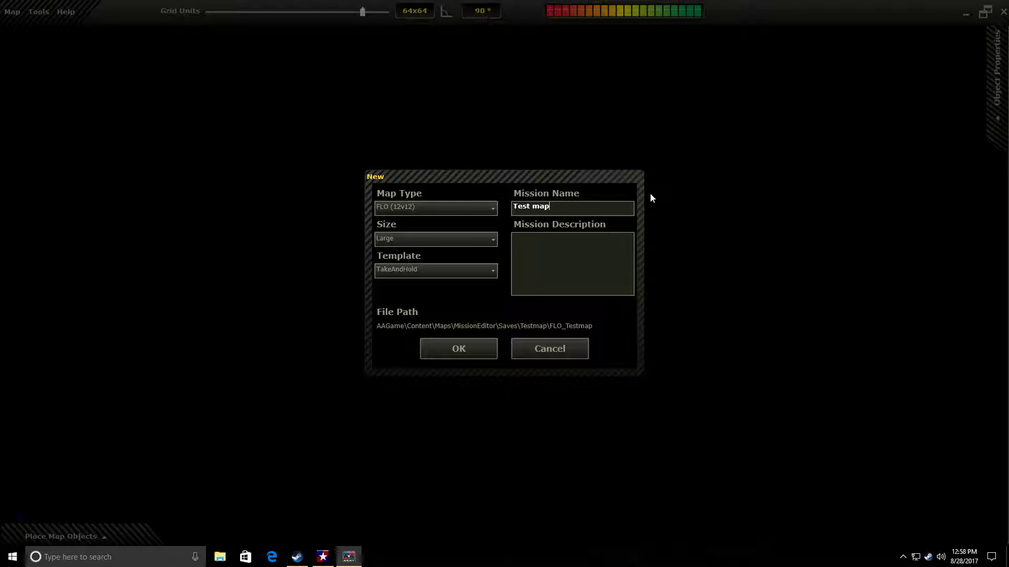
text(5)
click(453, 349)
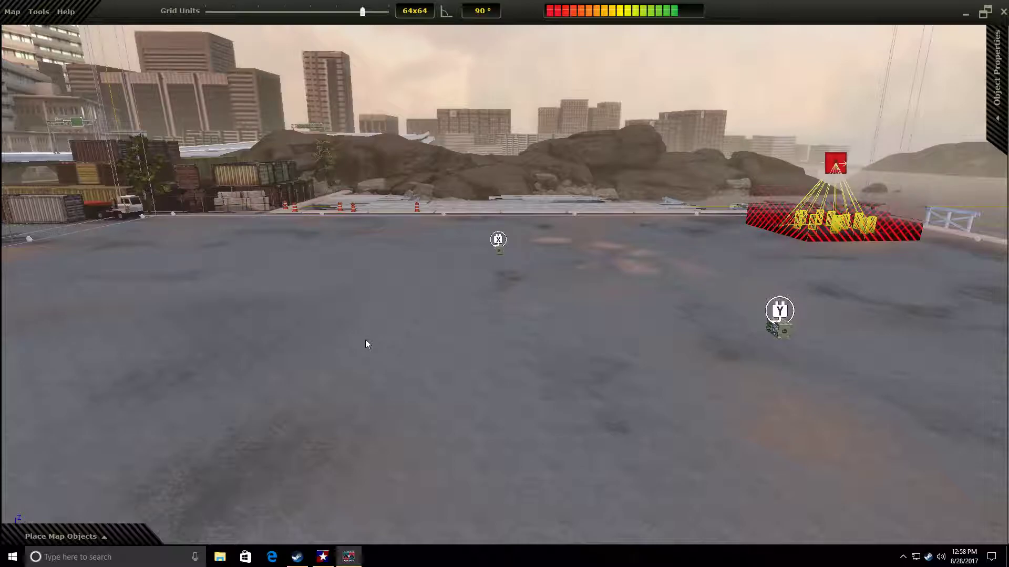
- Raise the front concrete pipe vertically off the pile in the walled yard beside the yellow crane
right_drag(370, 336, 945, 363)
key(w)
key(w)
key(w)
key(w)
key(w)
key(e)
key(w)
key(a)
key(w)
key(d)
key(a)
key(w)
key(w)
key(a)
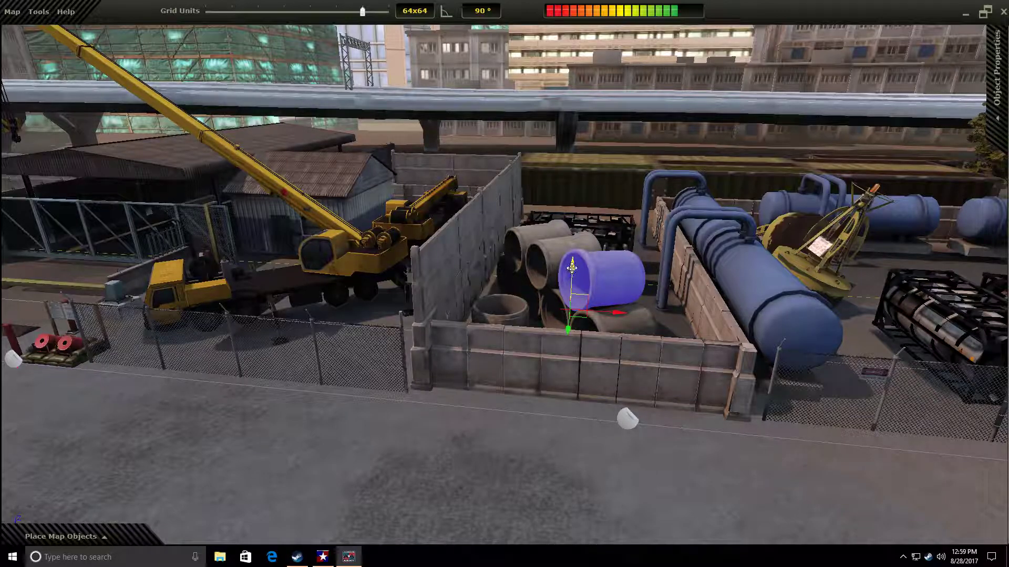
drag(572, 268, 574, 241)
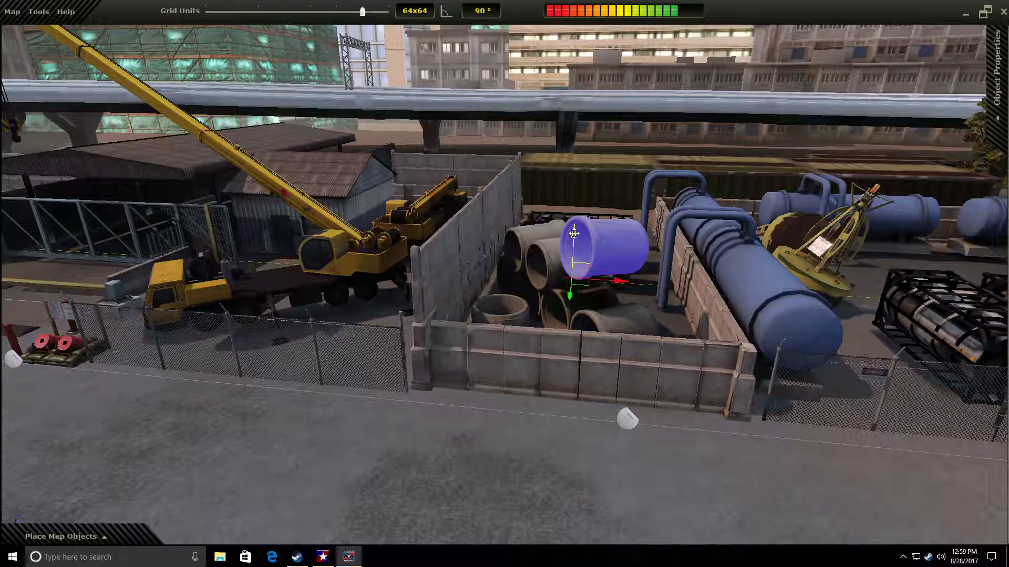
- Move the raised concrete pipe out of the walled yard onto the open pavement
key(d)
right_drag(542, 272, 441, 284)
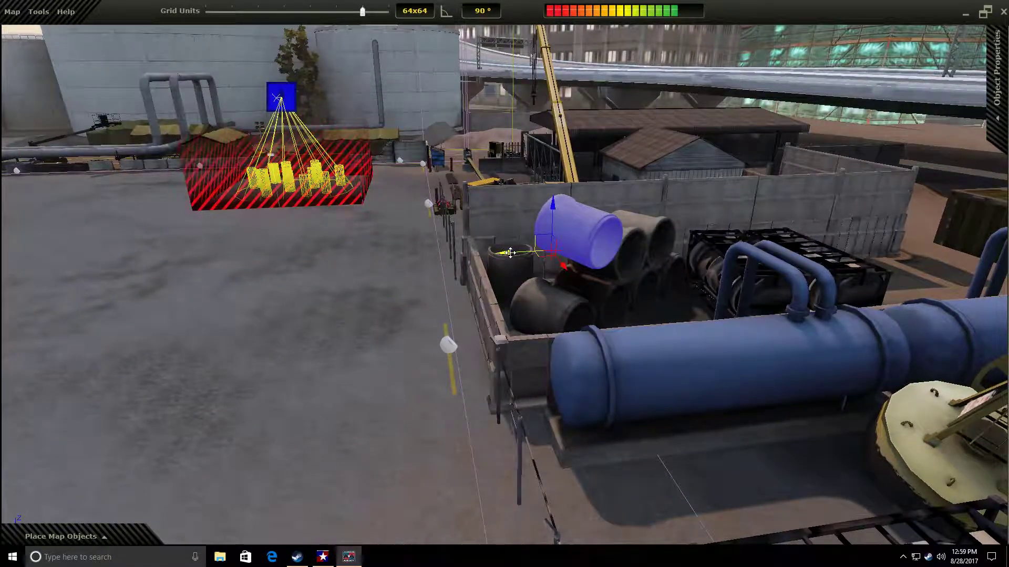
drag(520, 254, 316, 338)
key(a)
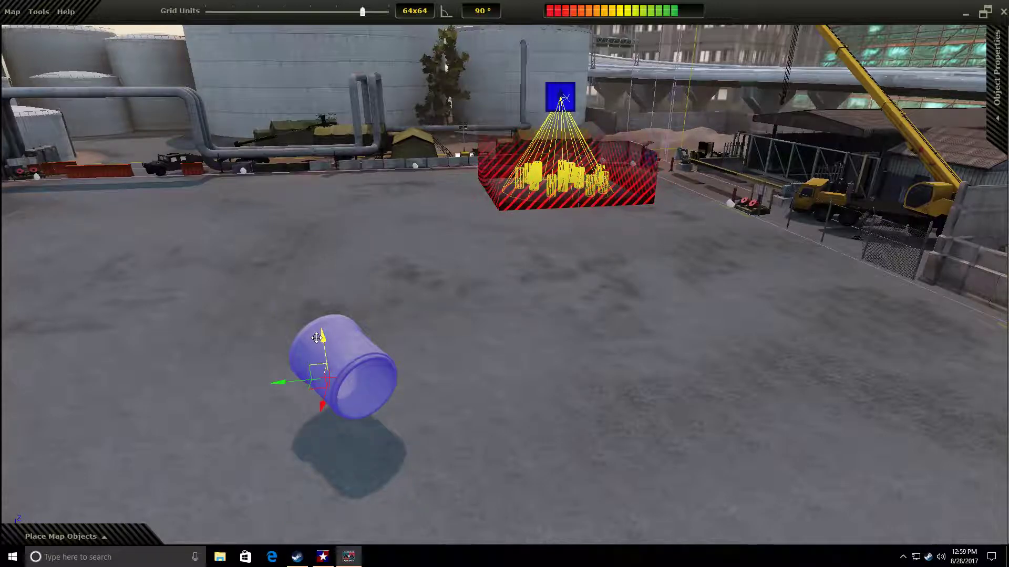
click(244, 331)
key(a)
right_drag(243, 330, 465, 319)
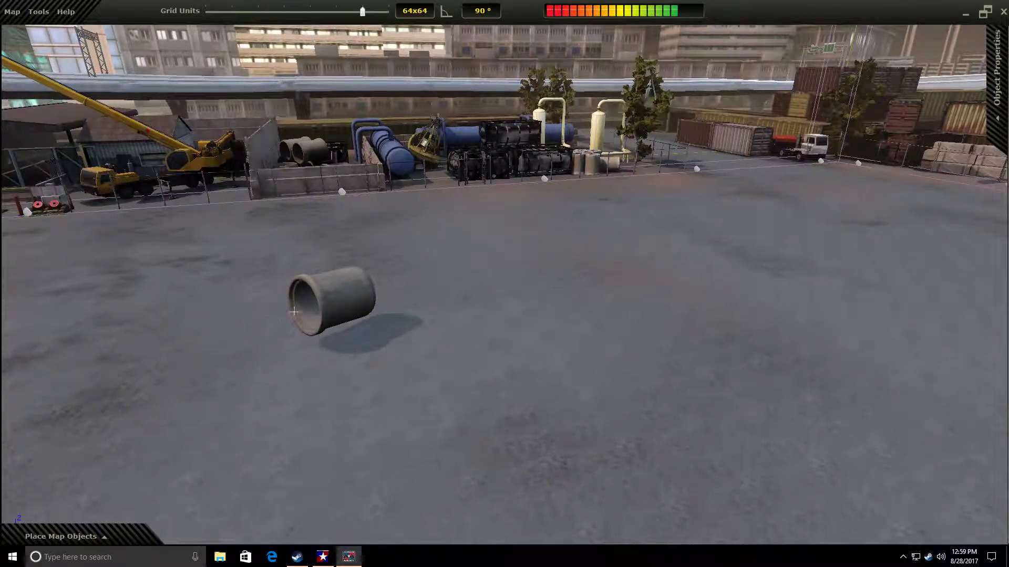
click(329, 301)
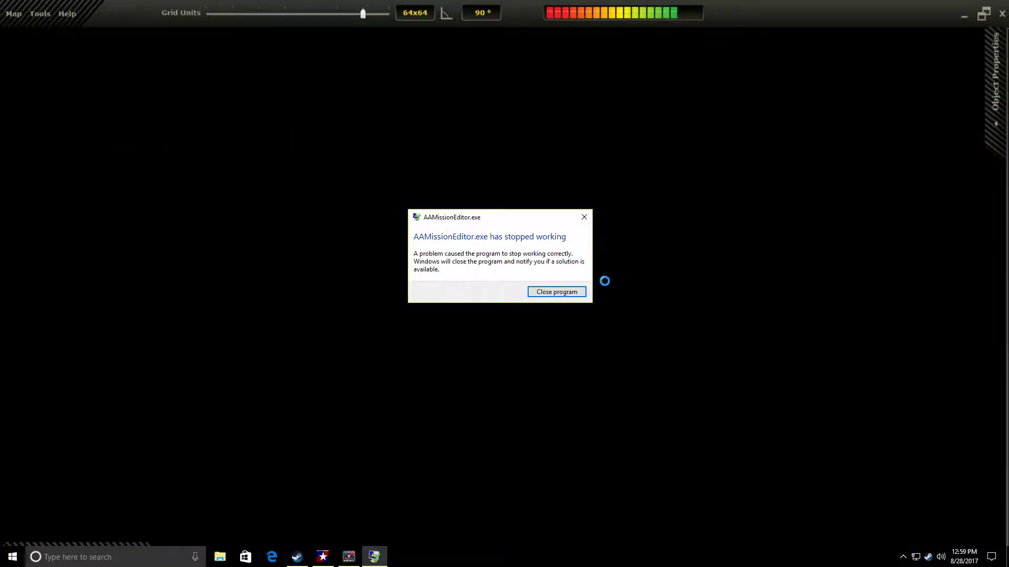
- Close the crashed Mission Editor and start the AA:PG Full Unreal Editor, dismissing the package name message
click(558, 293)
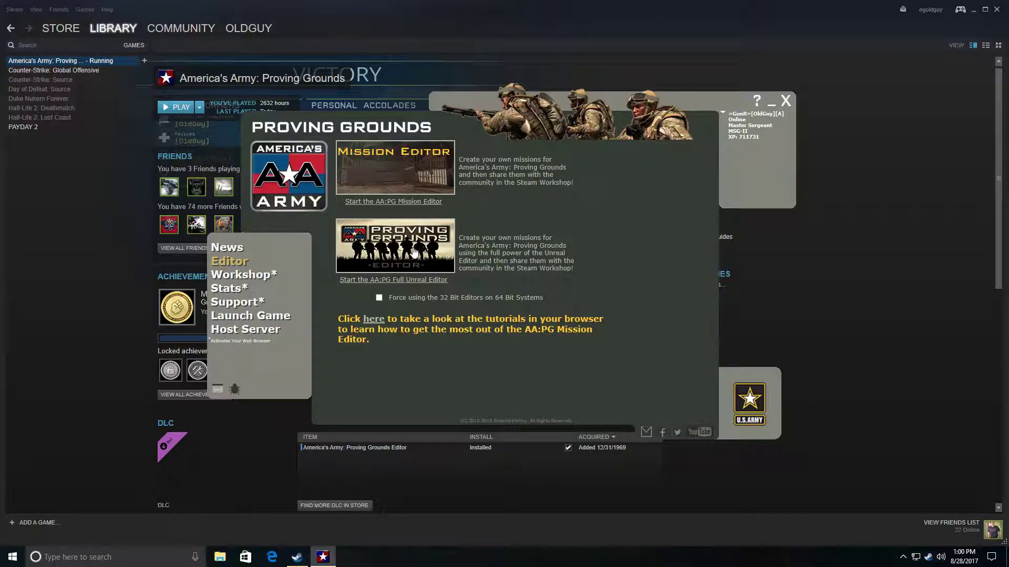
click(390, 250)
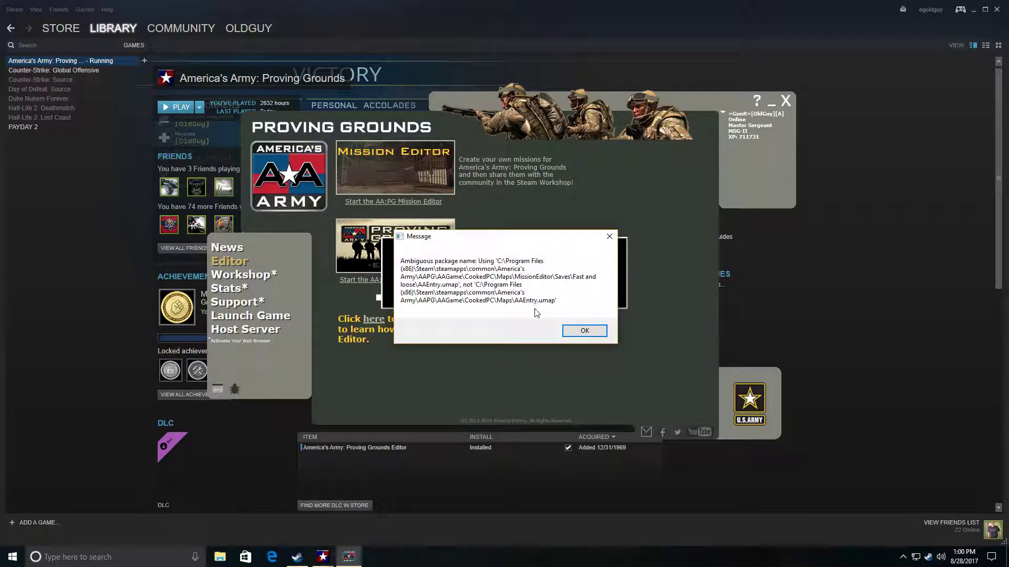
click(583, 331)
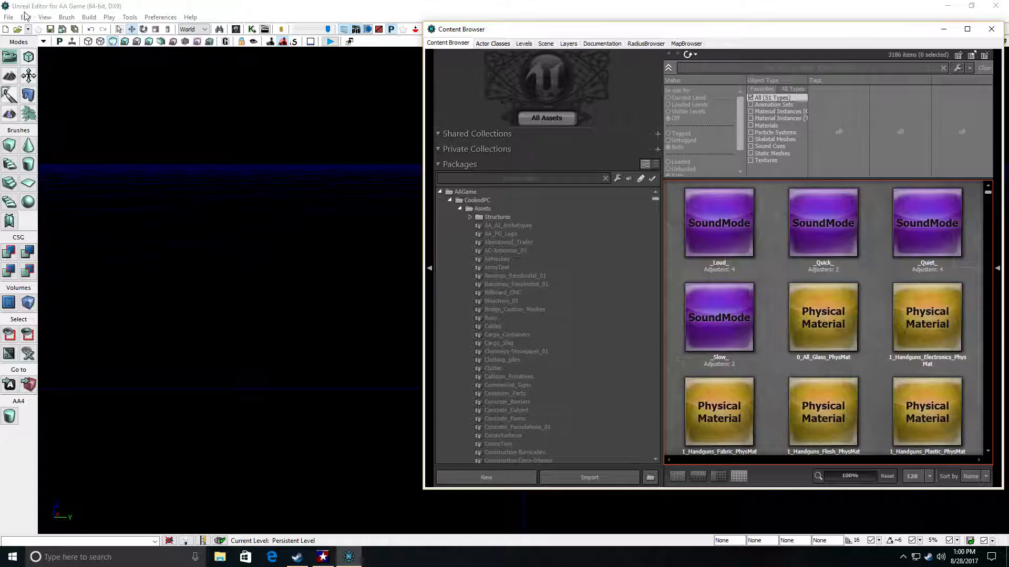
- Open the flo_Testmap5 map from the Test map5 folder in the Mission Editor saves
click(8, 19)
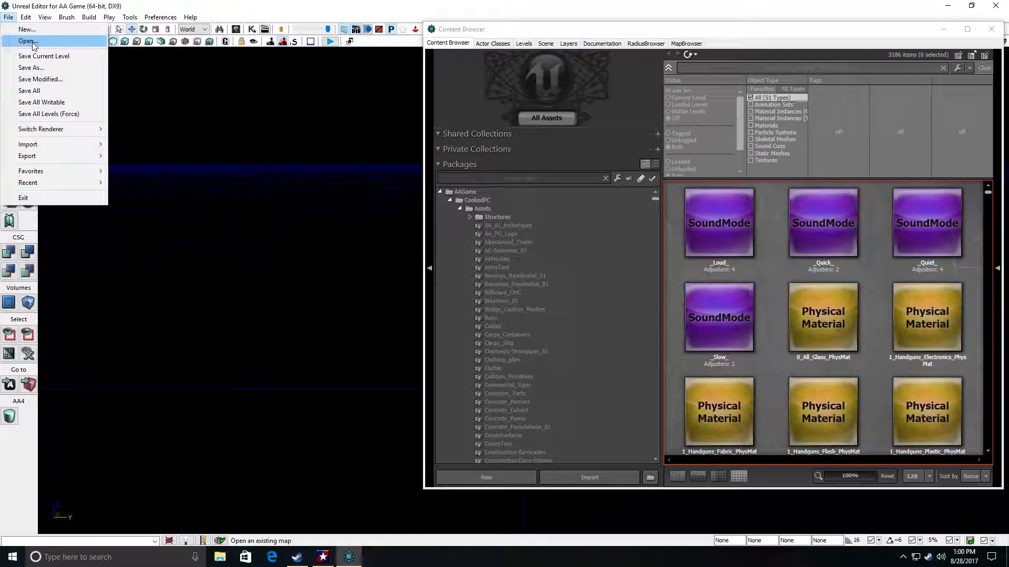
click(33, 47)
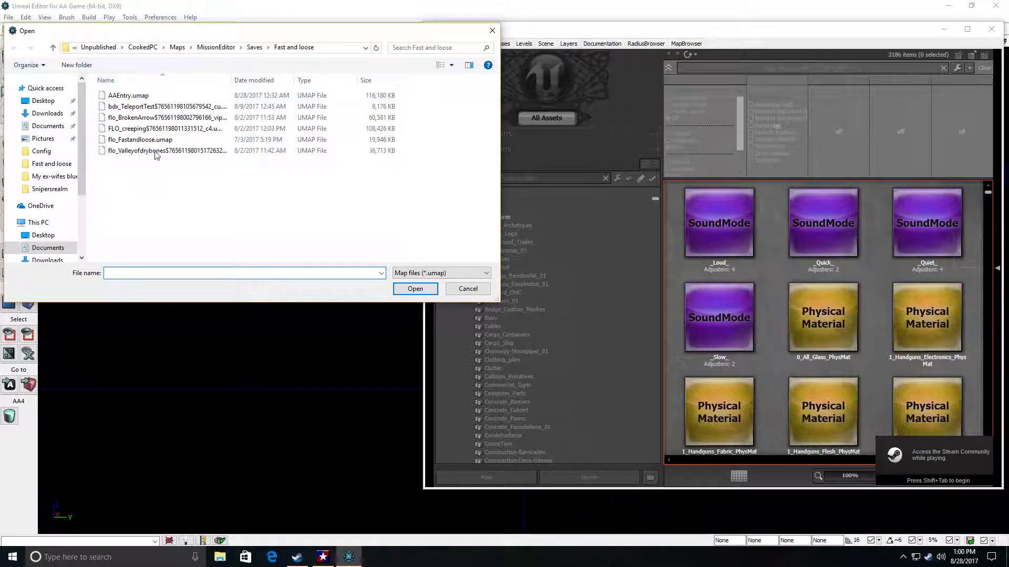
click(255, 48)
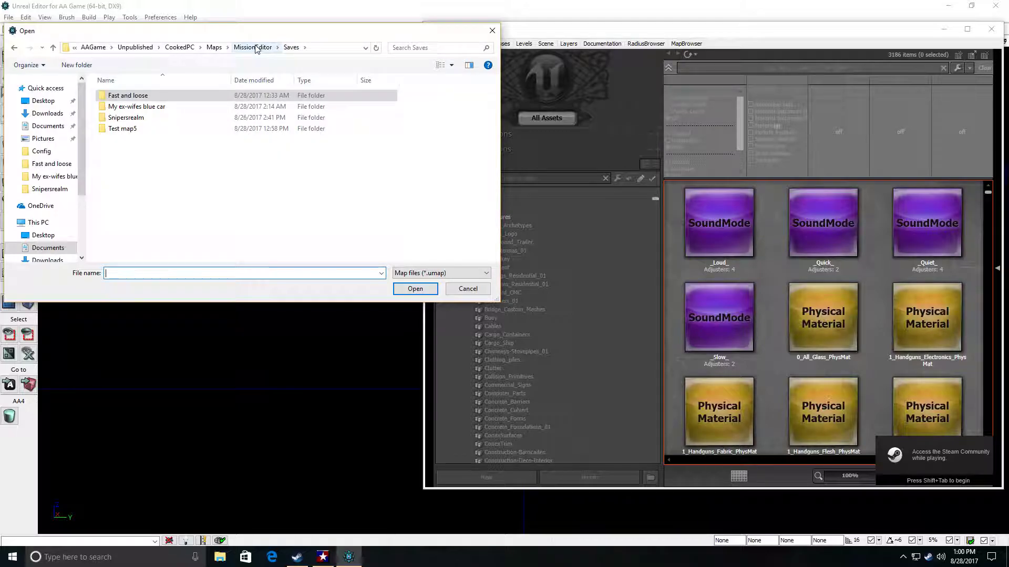
double_click(119, 130)
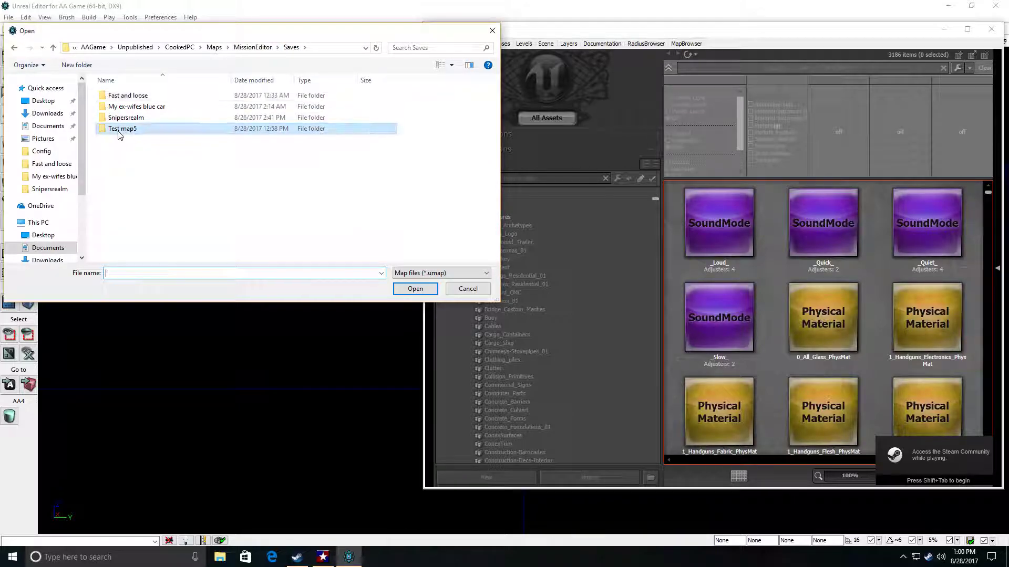
double_click(125, 98)
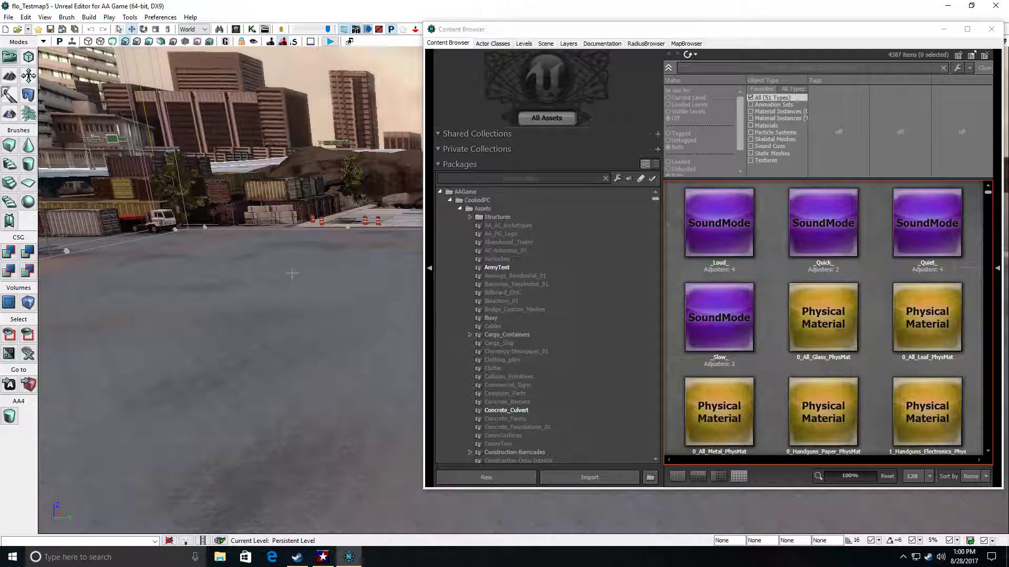
- Fully load every package under the AAGame folder in the Content Browser
right_drag(298, 288, 368, 282)
right_drag(226, 286, 355, 283)
right_drag(288, 292, 288, 292)
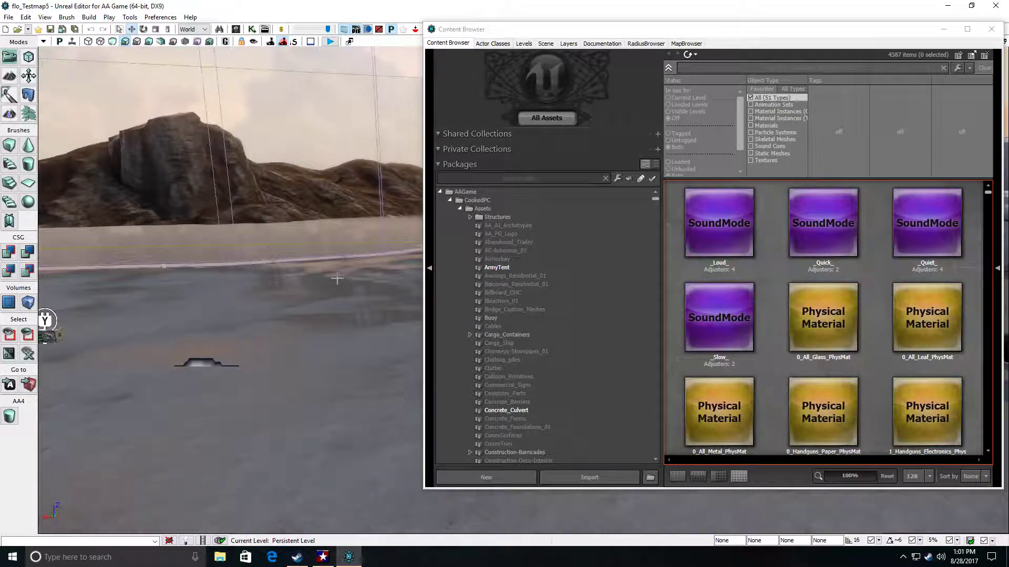
click(459, 193)
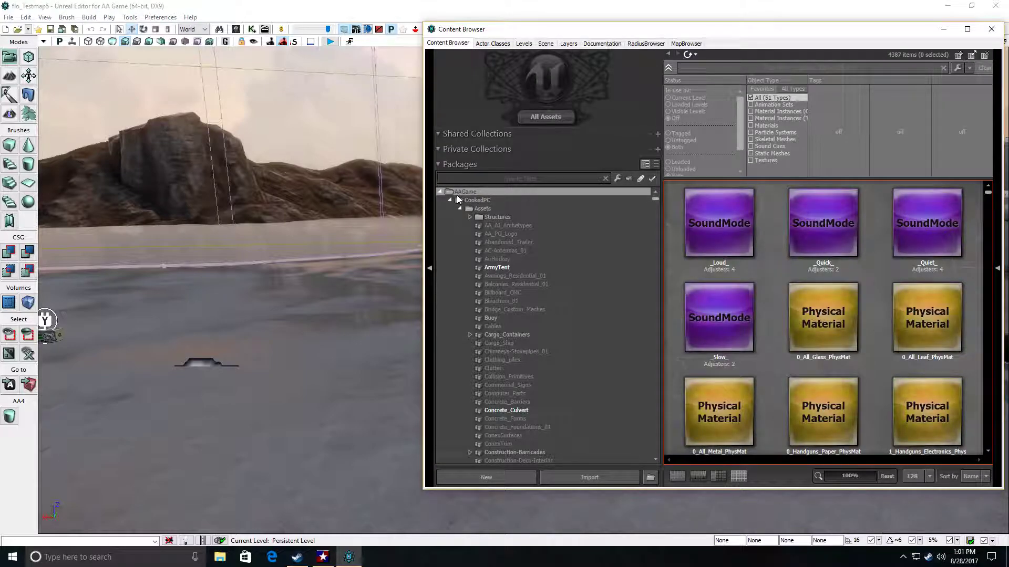
drag(633, 25, 538, 55)
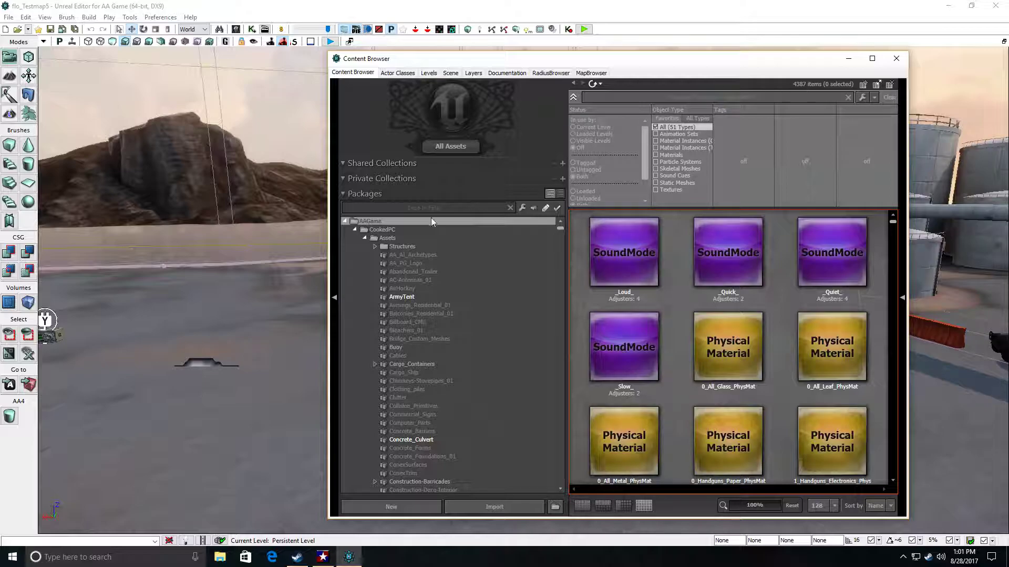
right_click(383, 226)
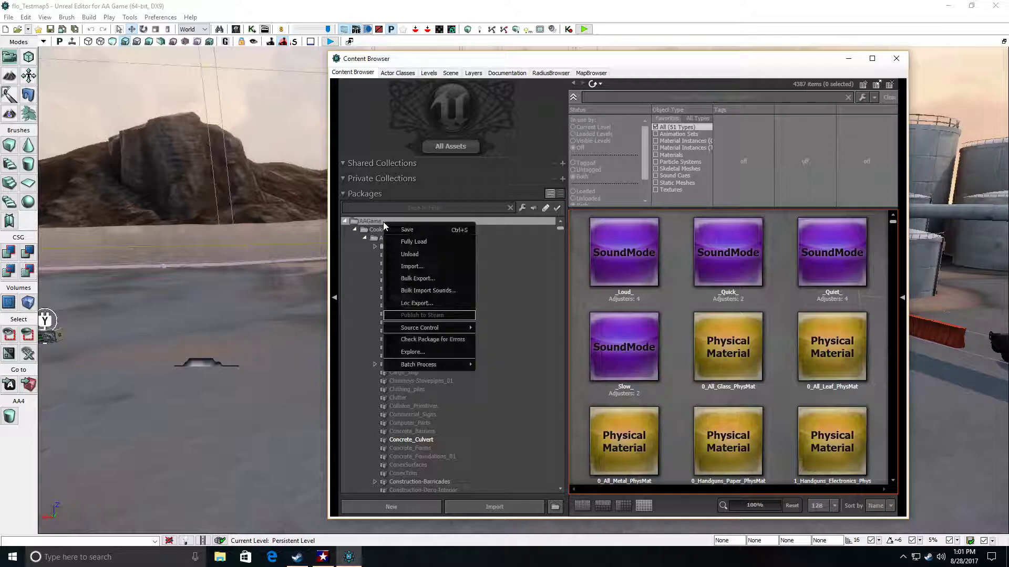
click(413, 243)
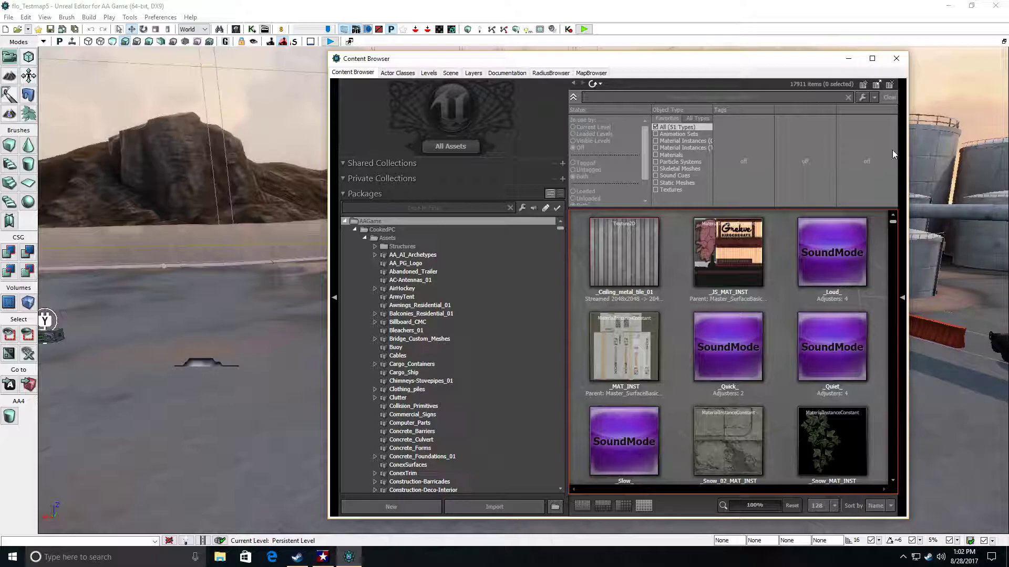
- Maximize the Content Browser, limit it to Static Meshes and examine the range of available models
click(872, 58)
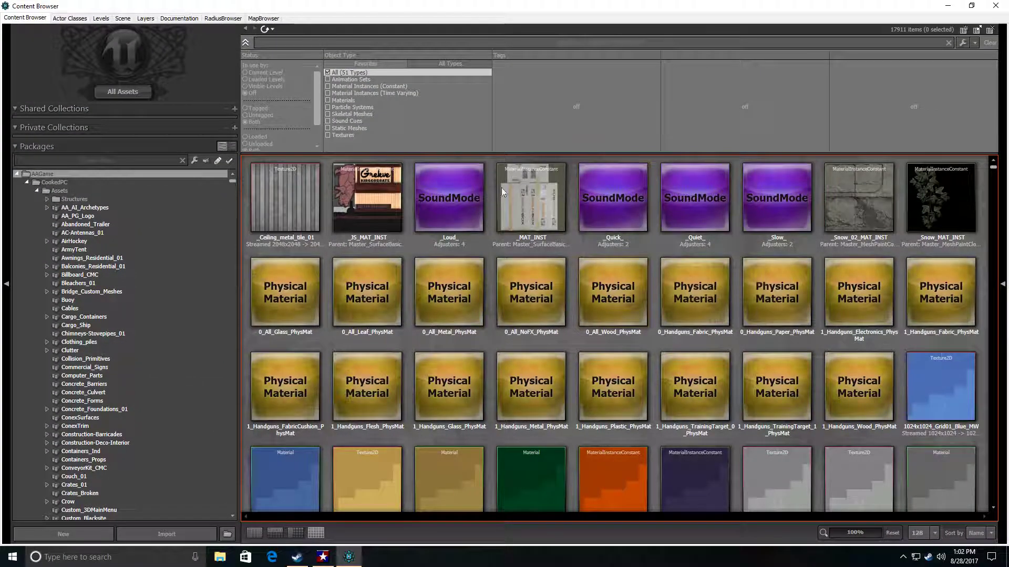
click(337, 129)
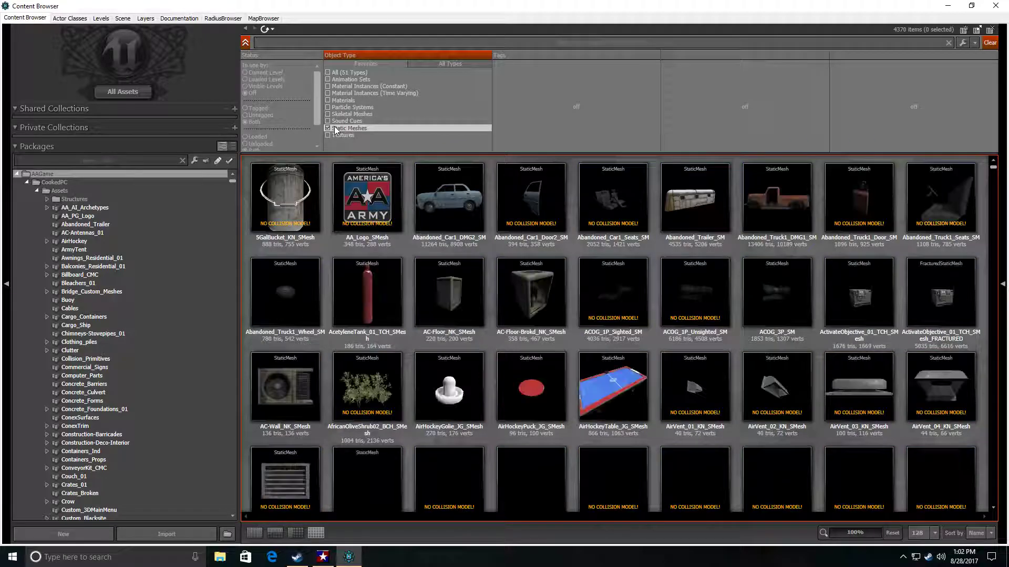
scroll(655, 209, down, 1)
scroll(656, 209, down, 5)
scroll(651, 224, down, 6)
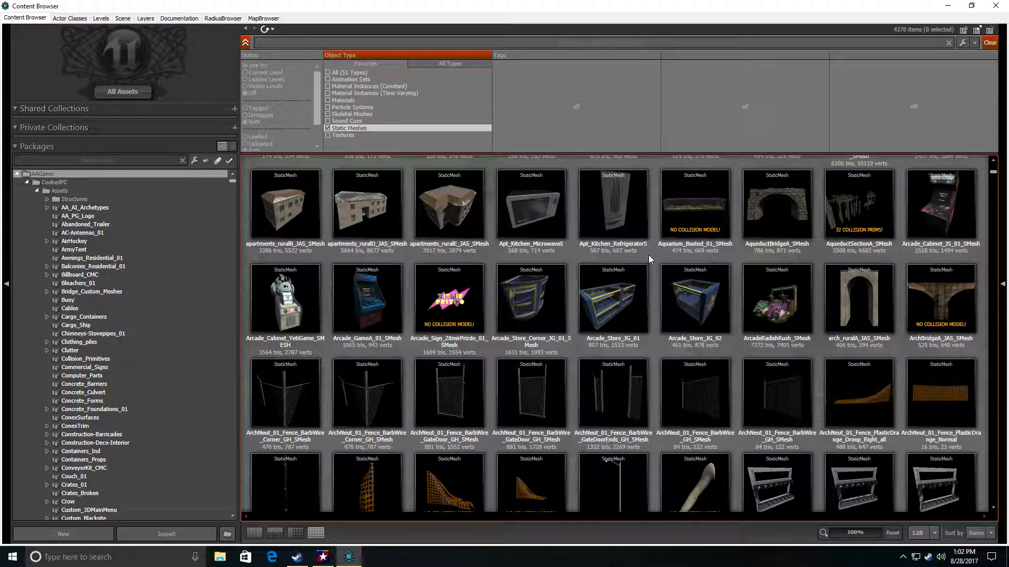
scroll(652, 262, down, 3)
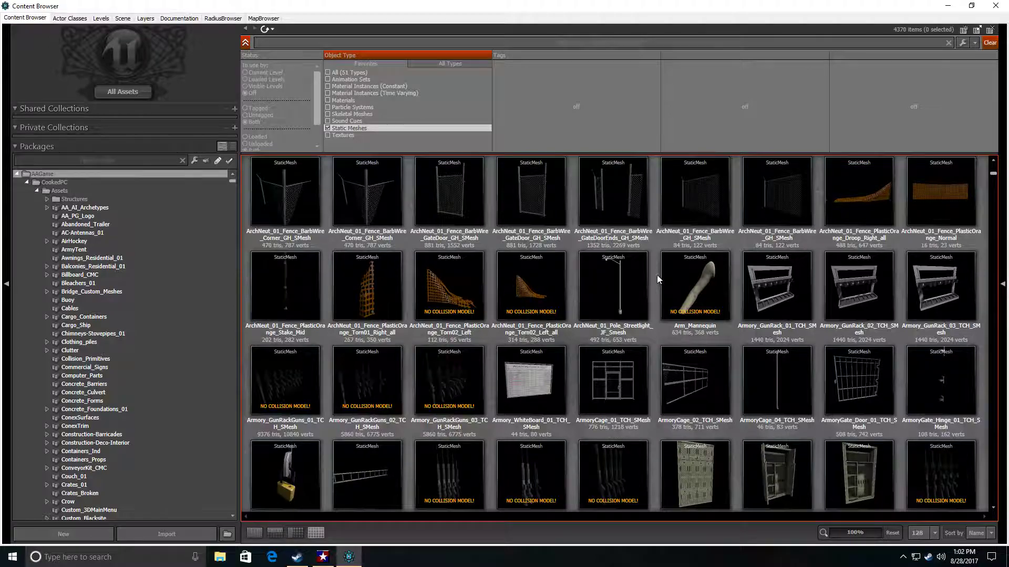
scroll(652, 283, down, 2)
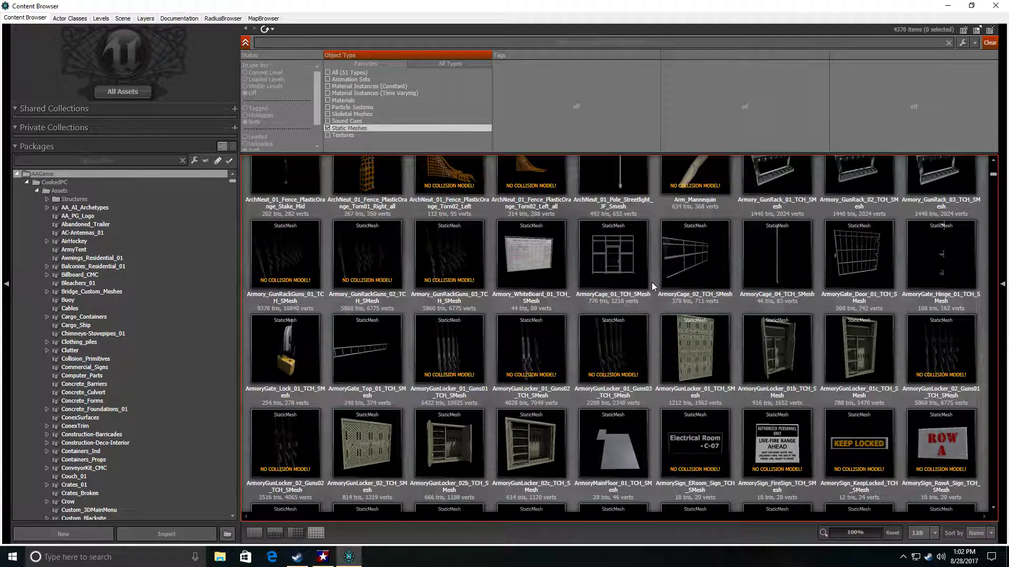
scroll(652, 286, down, 4)
scroll(652, 283, down, 3)
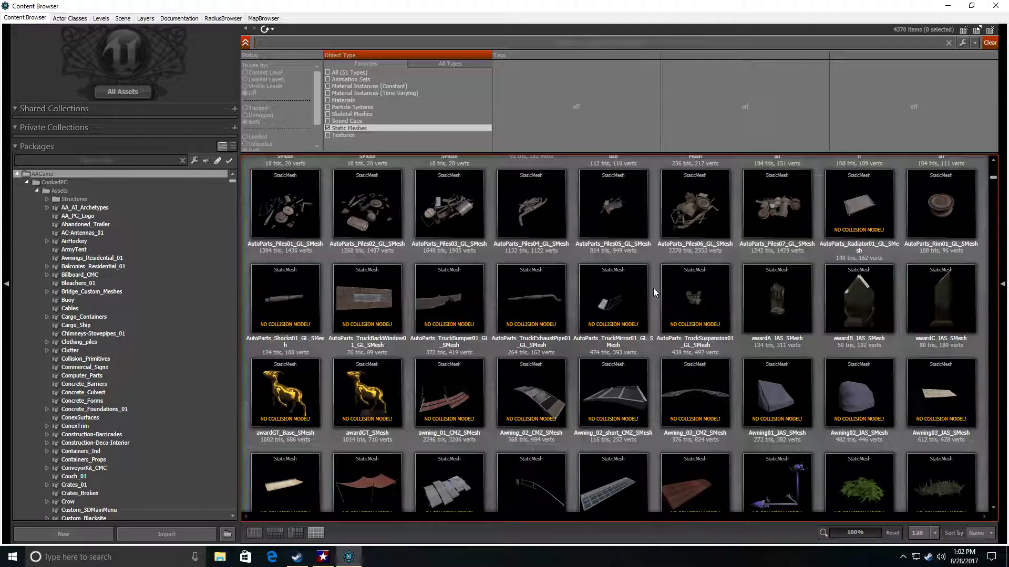
scroll(654, 292, down, 3)
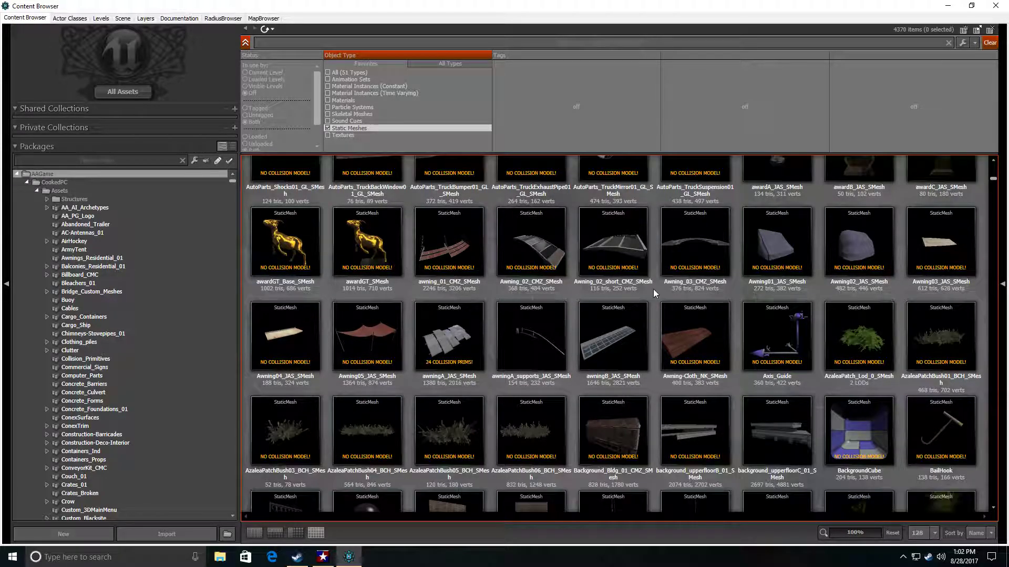
scroll(653, 292, down, 4)
scroll(655, 294, down, 3)
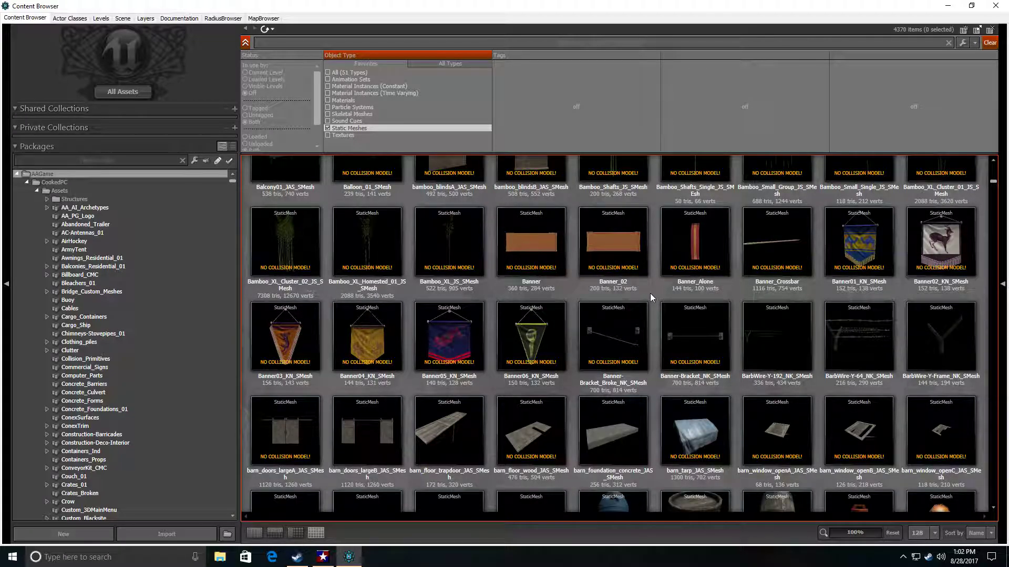
scroll(650, 293, down, 3)
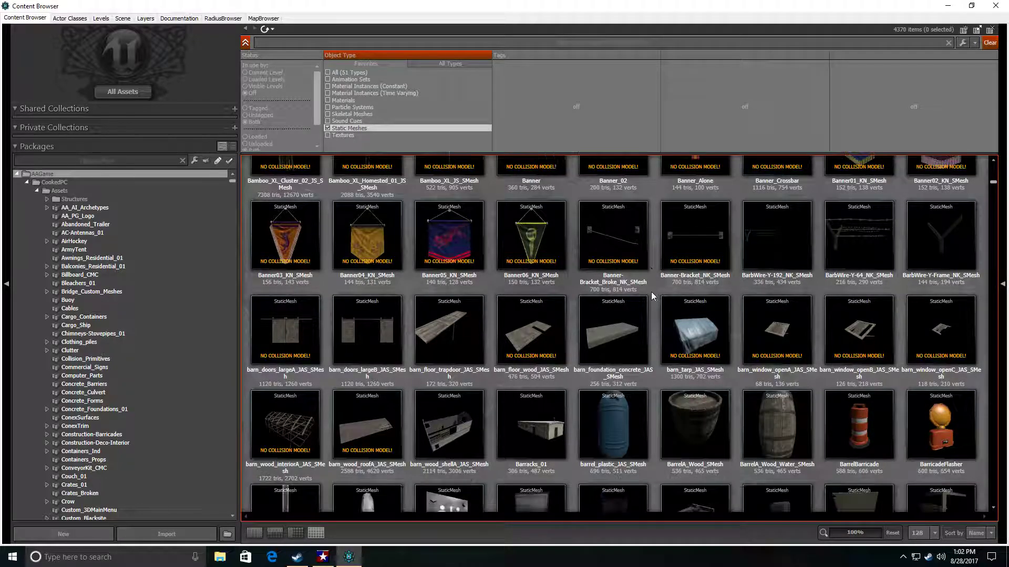
scroll(655, 292, down, 6)
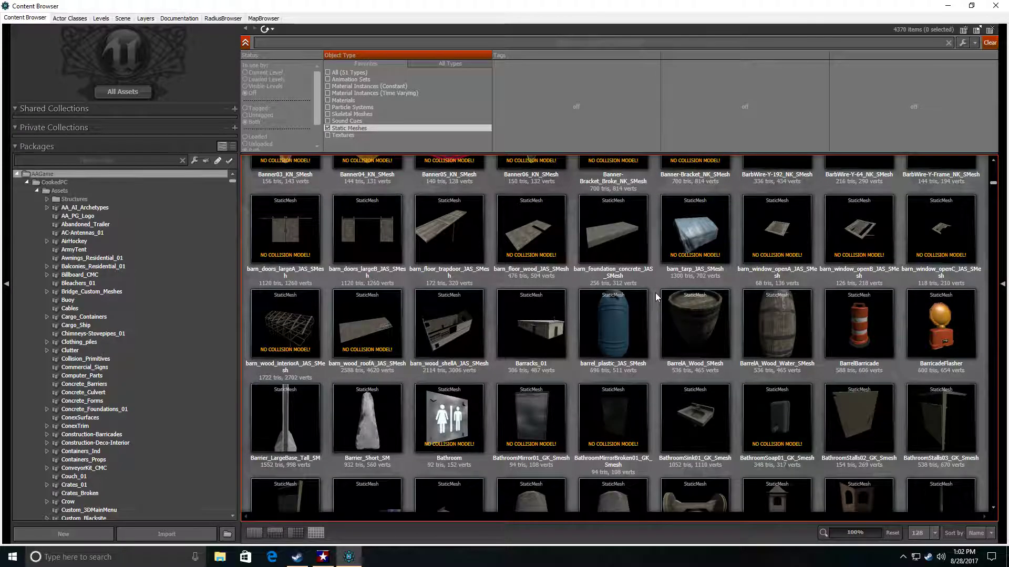
scroll(655, 320, down, 2)
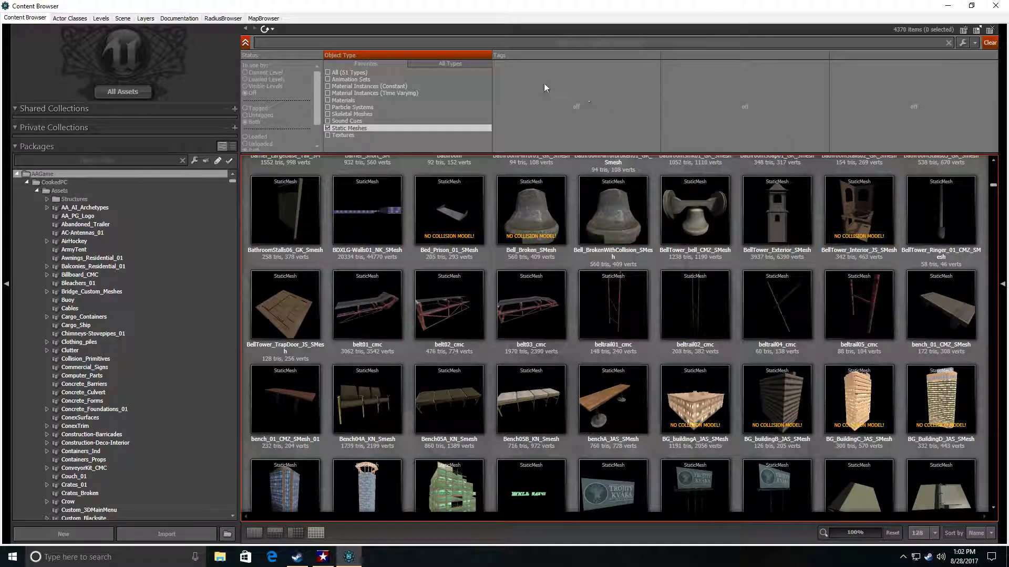
- Set the object type filter back to All and minimize the Content Browser
click(349, 73)
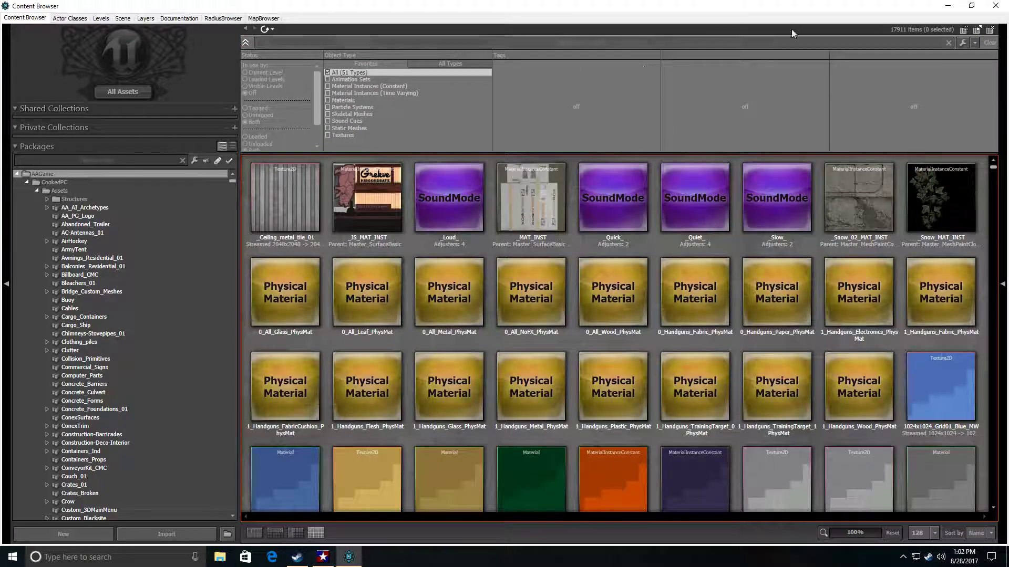
click(948, 11)
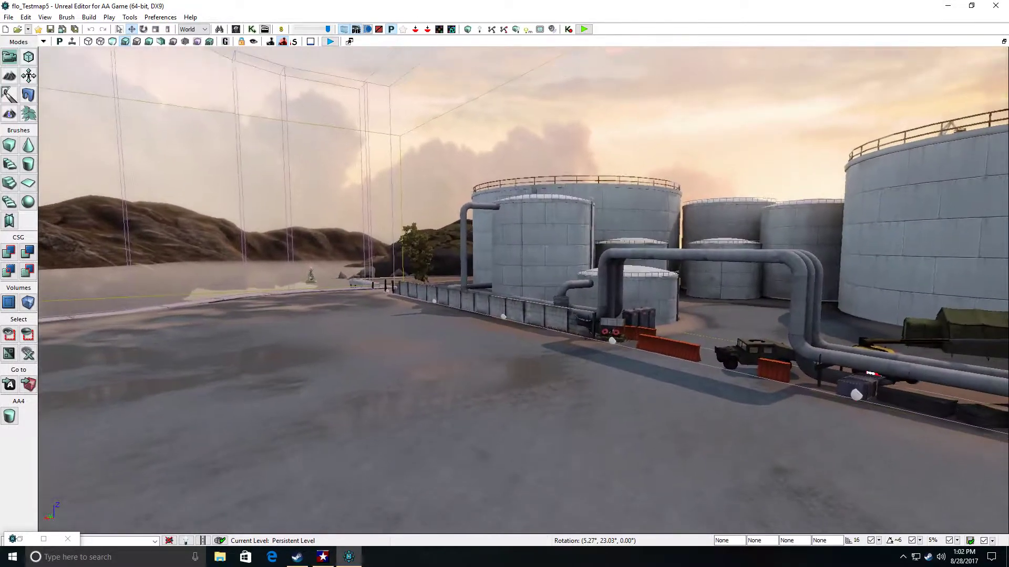
- Move the military vehicle from behind the orange barriers by the storage tank pipes onto the open pavement
right_drag(523, 290, 585, 301)
click(586, 301)
scroll(585, 300, down, 10)
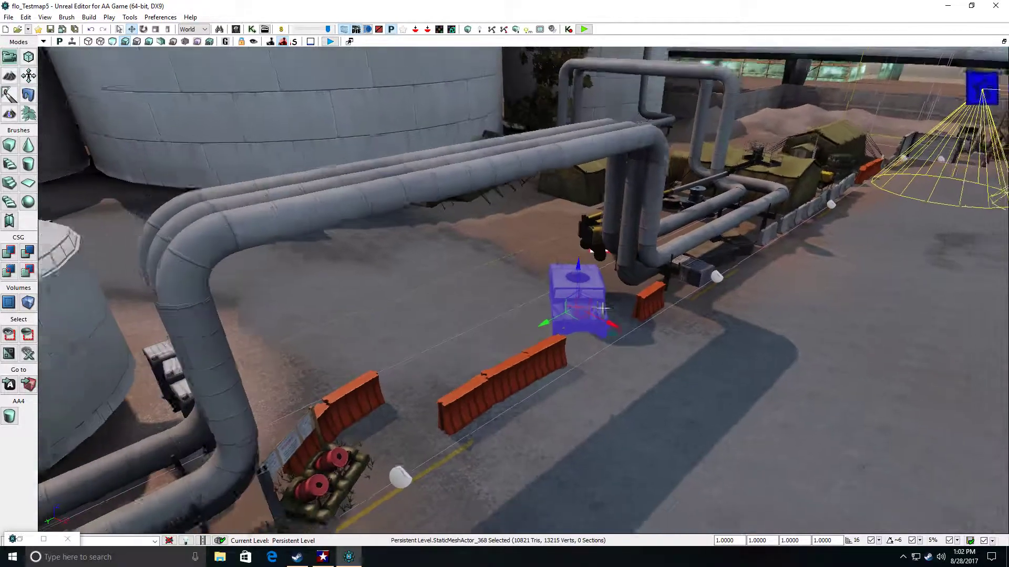
drag(588, 317, 806, 392)
click(836, 369)
- Move the green army tent from behind the concrete barriers onto the open pavement beside the military vehicle
right_drag(847, 363, 757, 322)
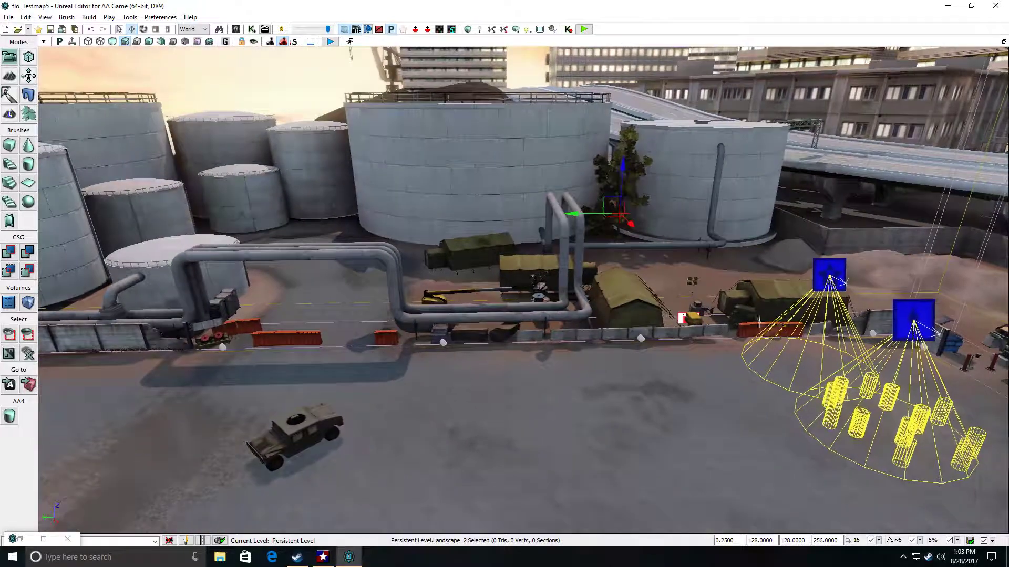
click(642, 310)
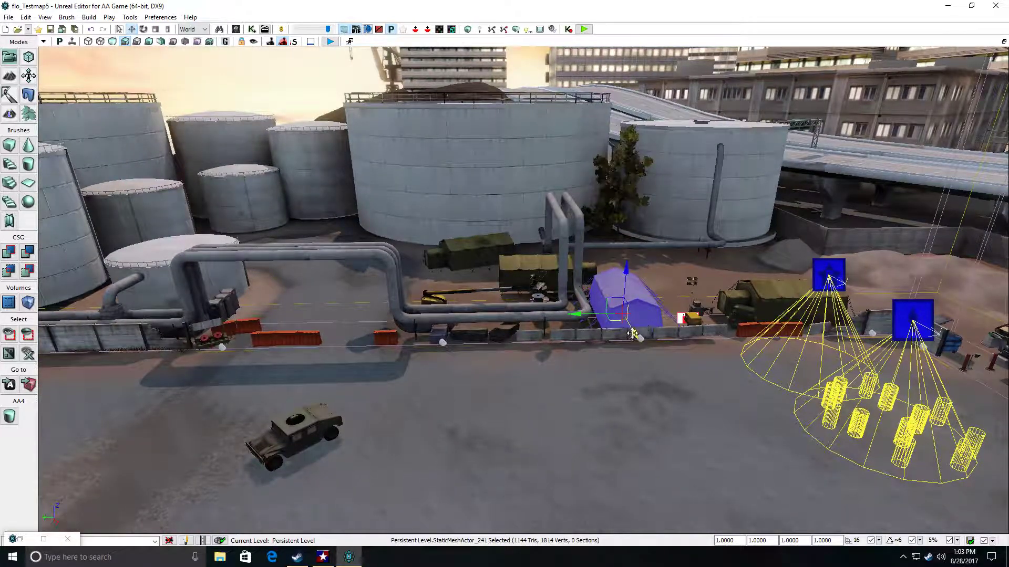
drag(642, 359, 704, 412)
click(562, 463)
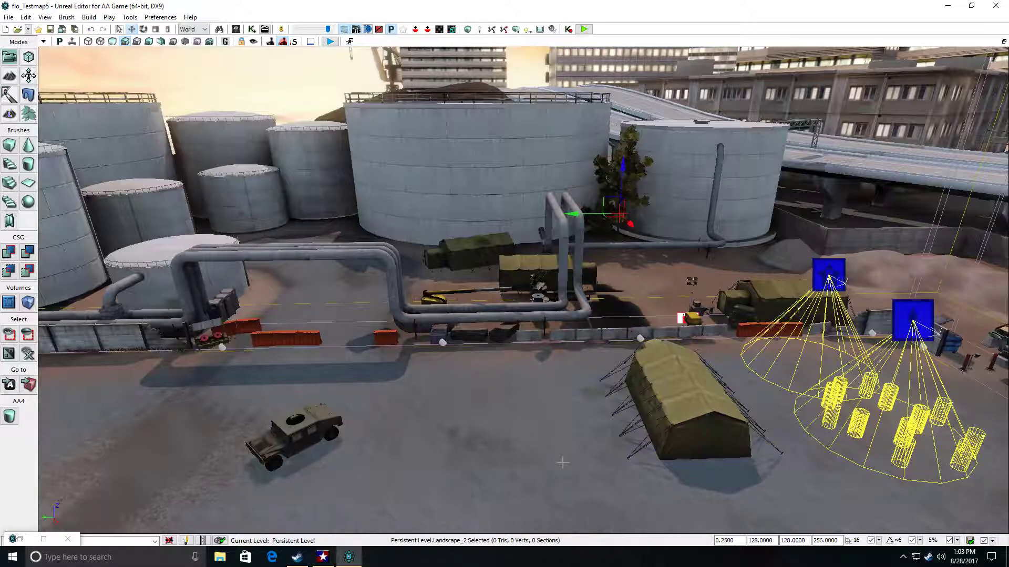
- Move the upper shipping container off the stack behind the chain-link fence and out over the open pavement
right_drag(554, 458, 717, 431)
right_drag(452, 345, 541, 335)
click(541, 303)
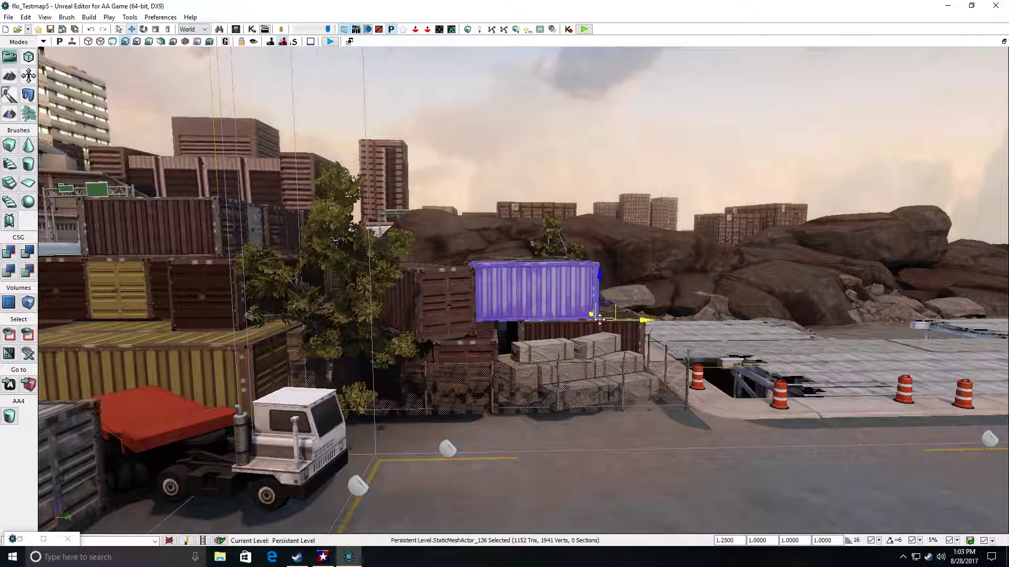
key(space)
key(space)
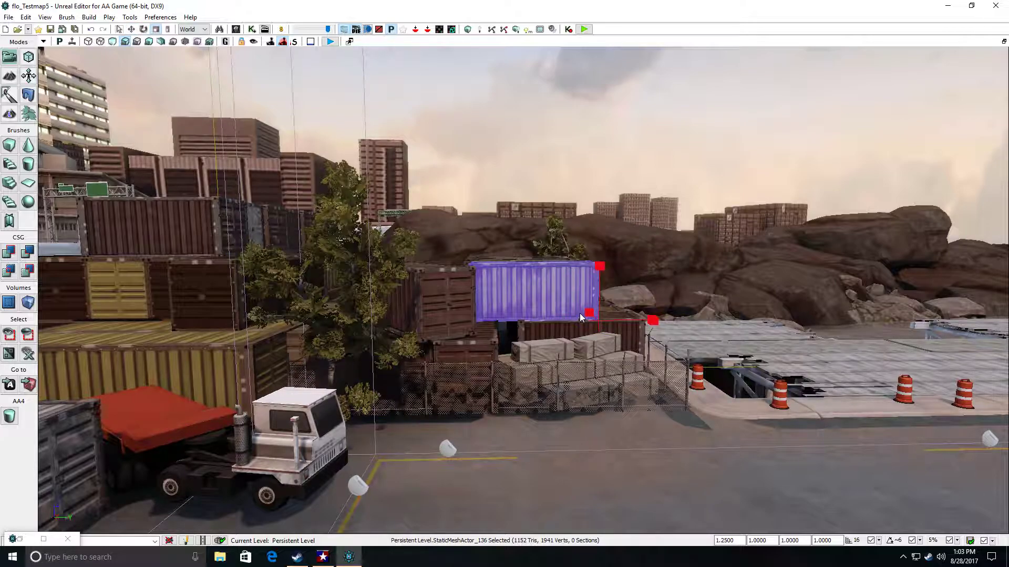
drag(588, 319, 900, 477)
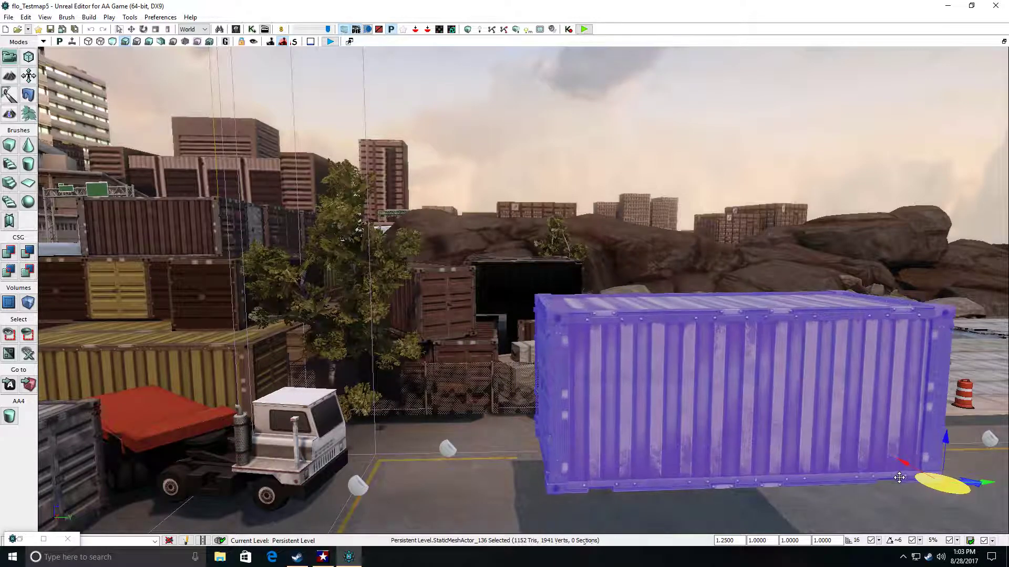
- Shift the shipping container across the lot away from the white truck and lower it toward the pavement
right_drag(875, 489, 511, 388)
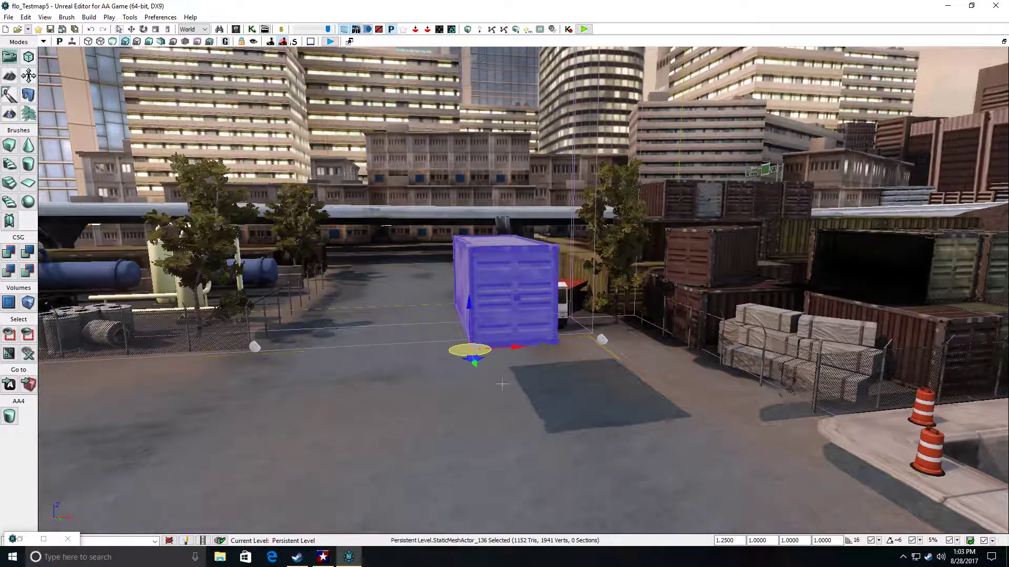
drag(470, 350, 289, 379)
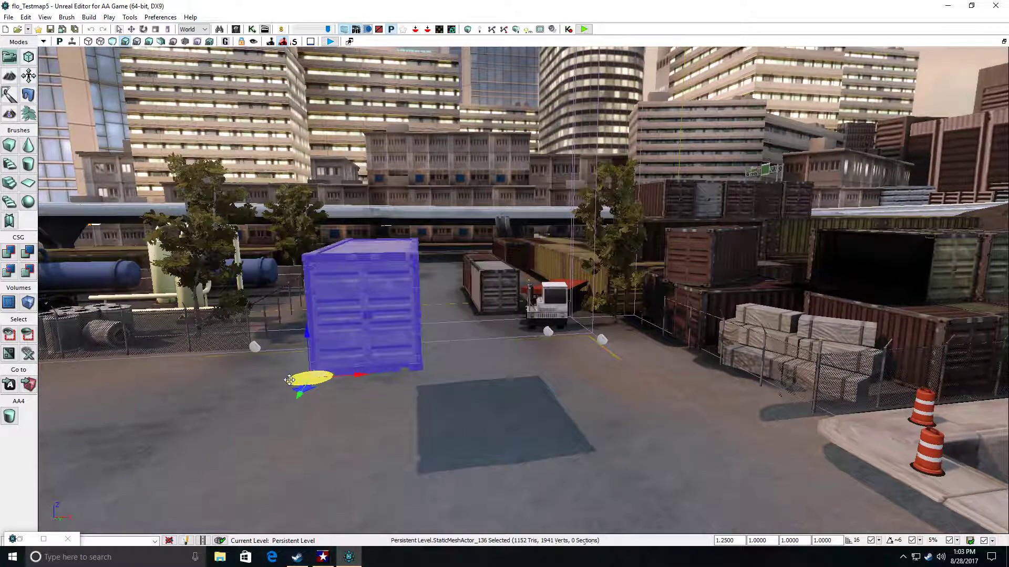
drag(305, 336, 340, 469)
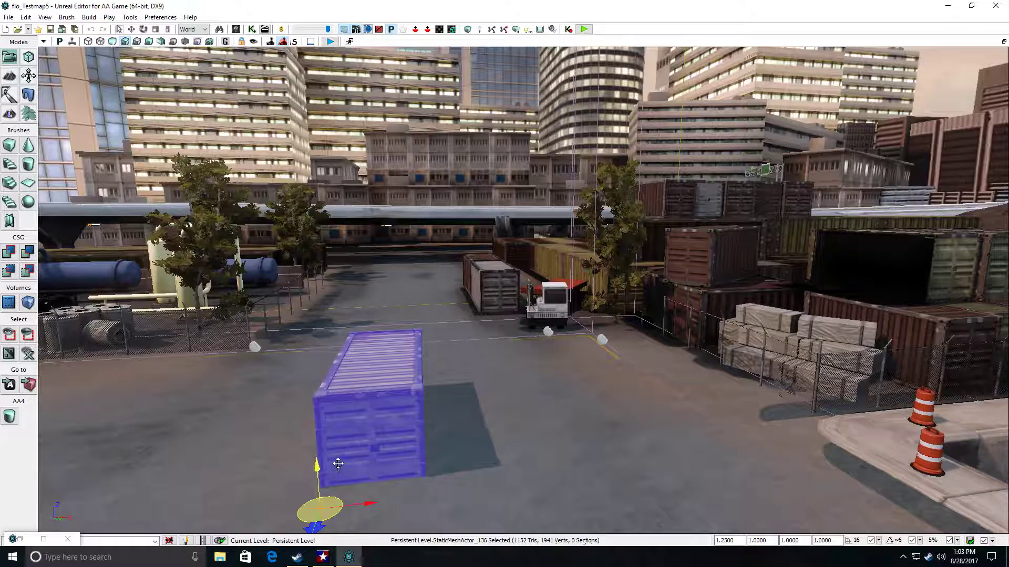
drag(337, 457, 336, 450)
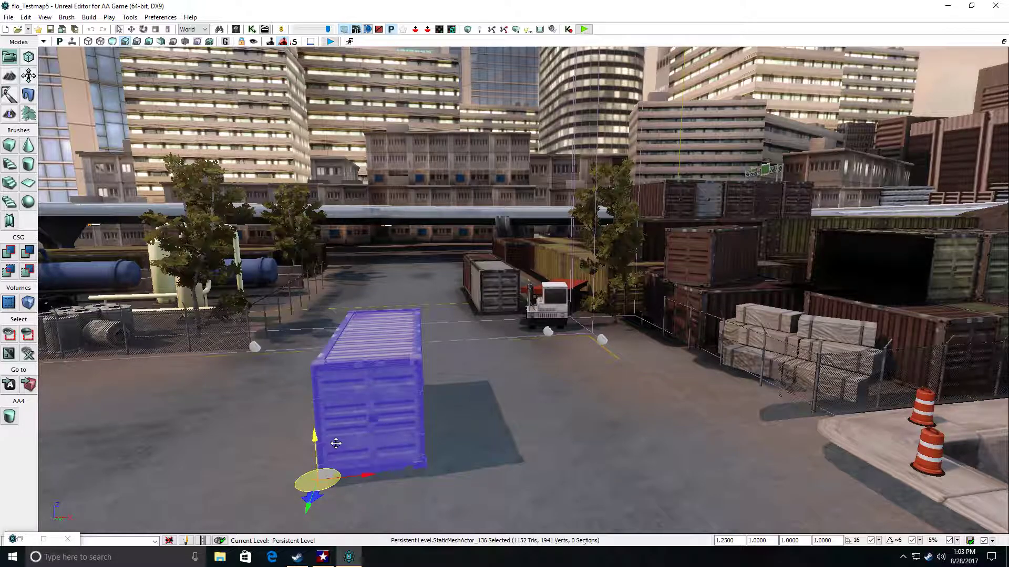
- Switch to Landscape Mode and select the Puddle layer for painting the terrain
right_drag(295, 448, 568, 449)
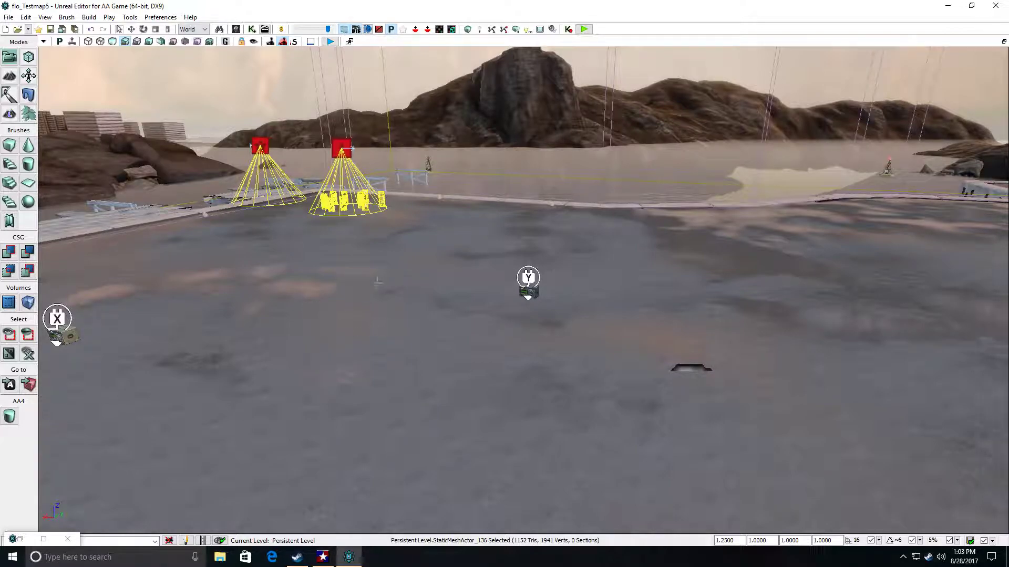
key(w)
right_drag(525, 291, 675, 277)
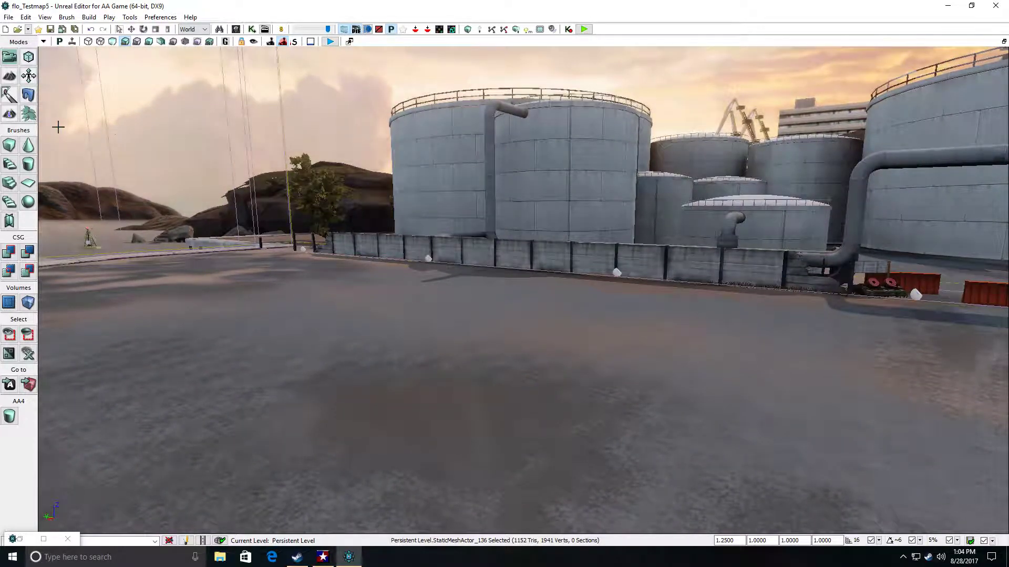
click(9, 114)
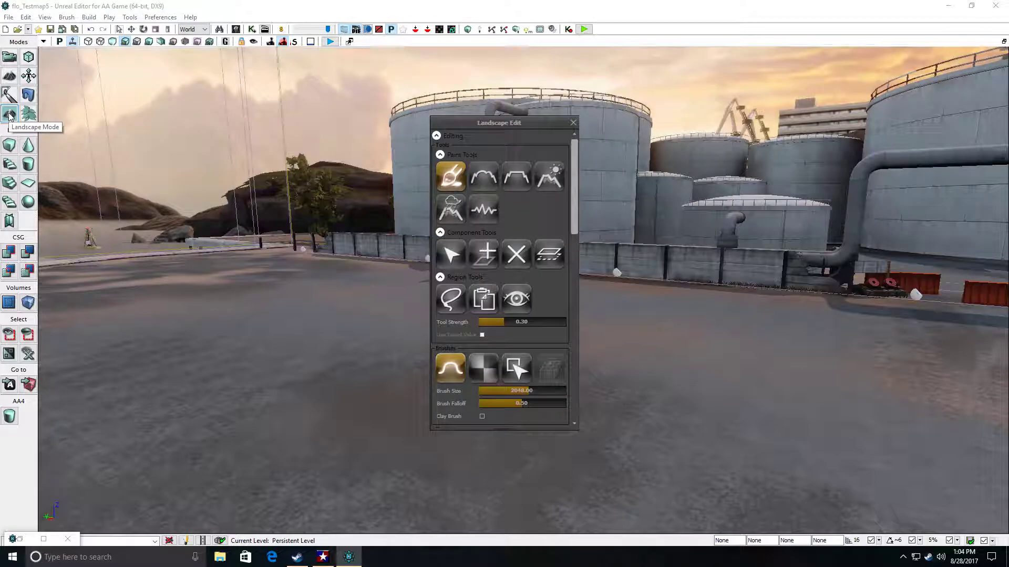
drag(572, 188, 584, 332)
click(527, 315)
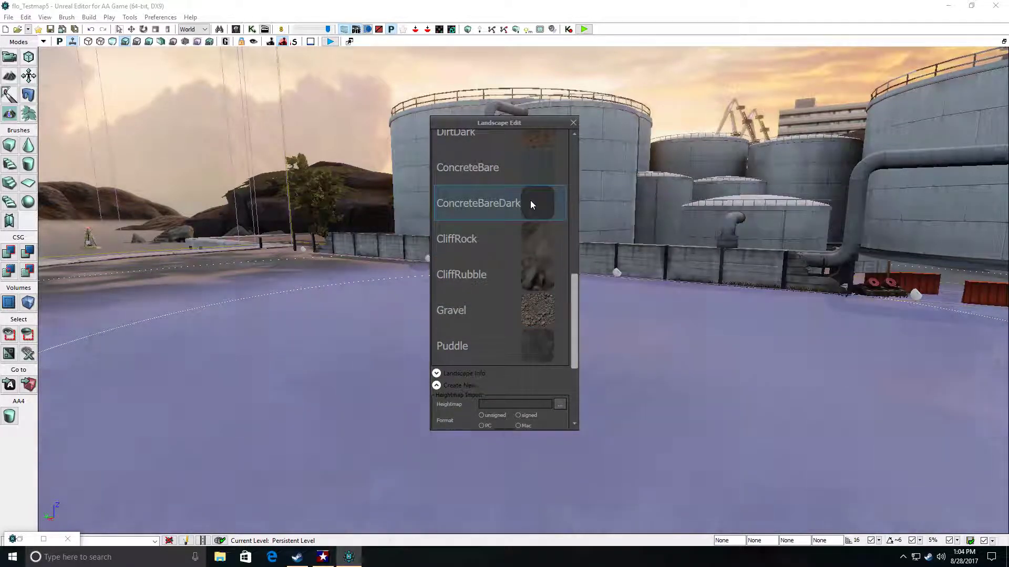
drag(575, 292, 575, 307)
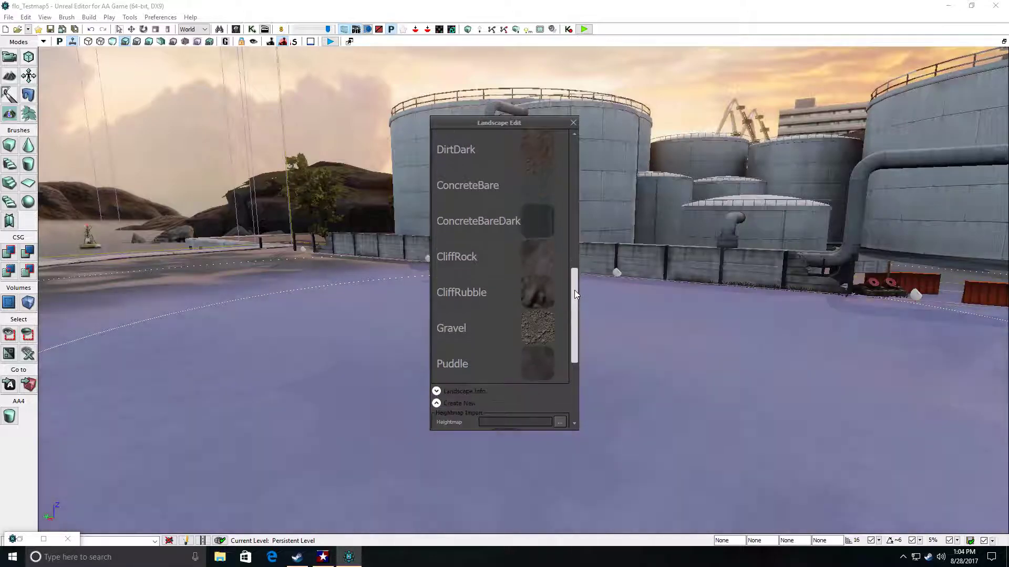
click(553, 326)
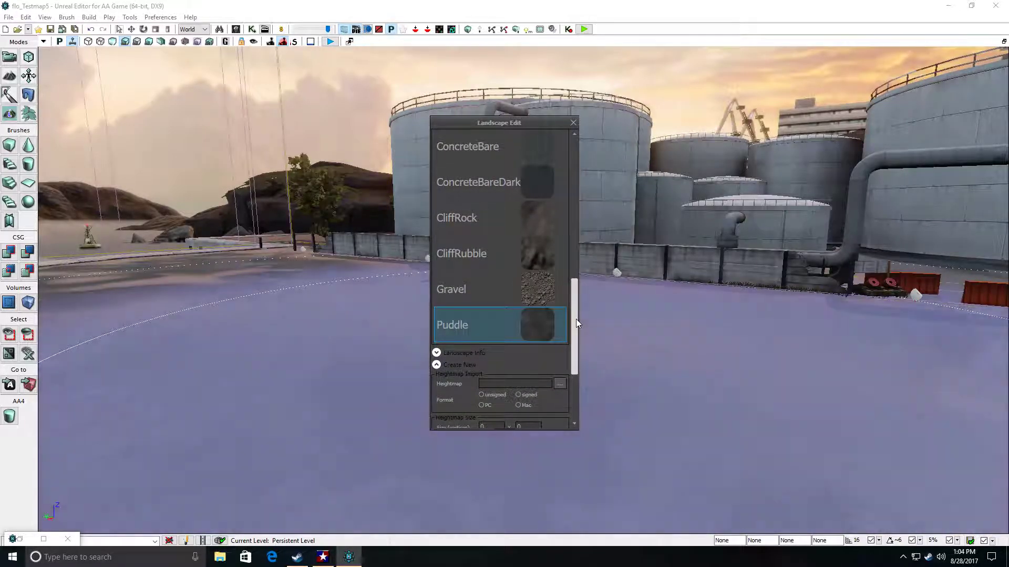
- Reduce the landscape brush size to 219, paint a puddle patch on the pavement before the concrete wall, and close landscape editing
drag(575, 319, 558, 206)
drag(529, 307, 490, 308)
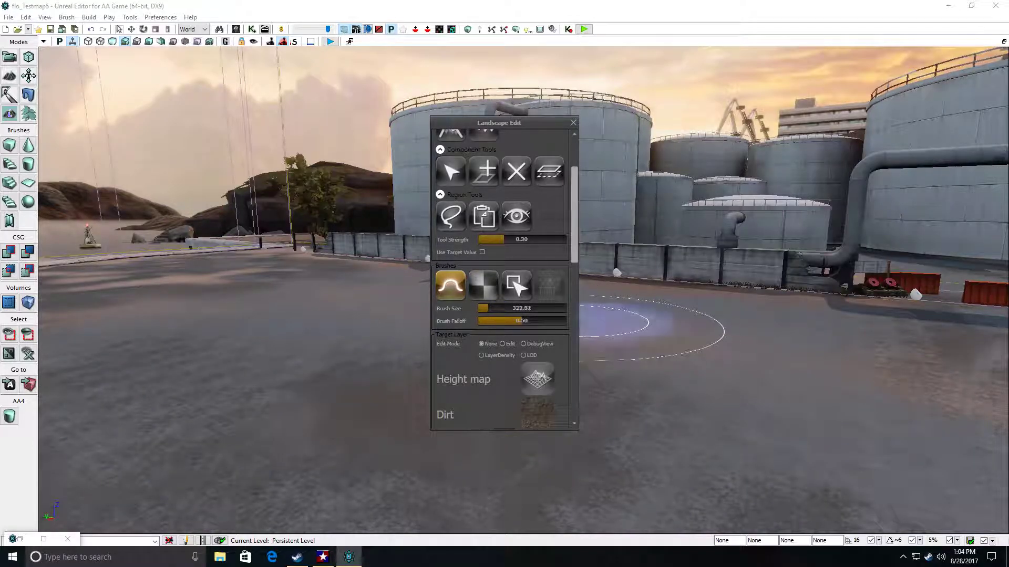
drag(536, 124, 255, 178)
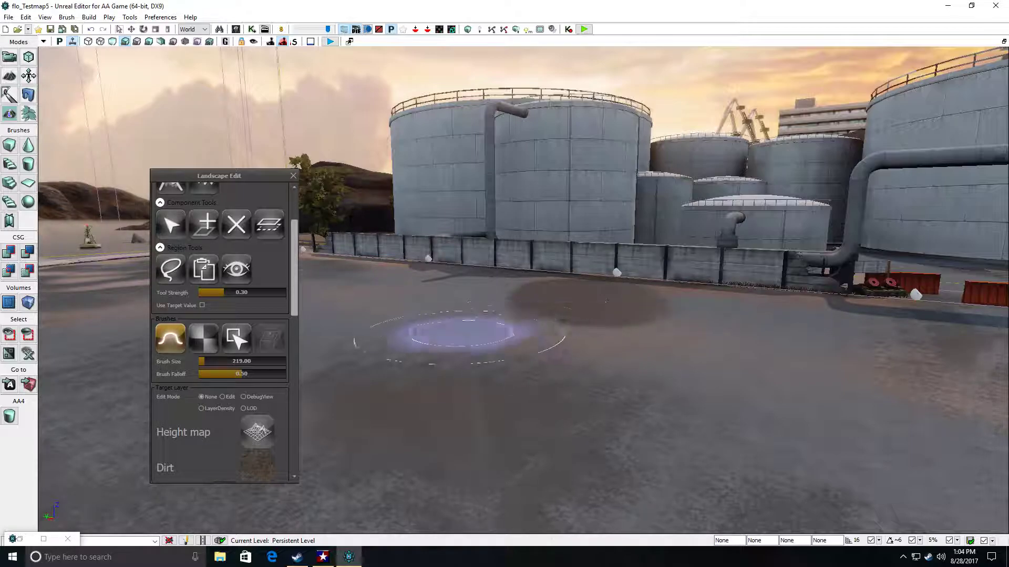
click(293, 176)
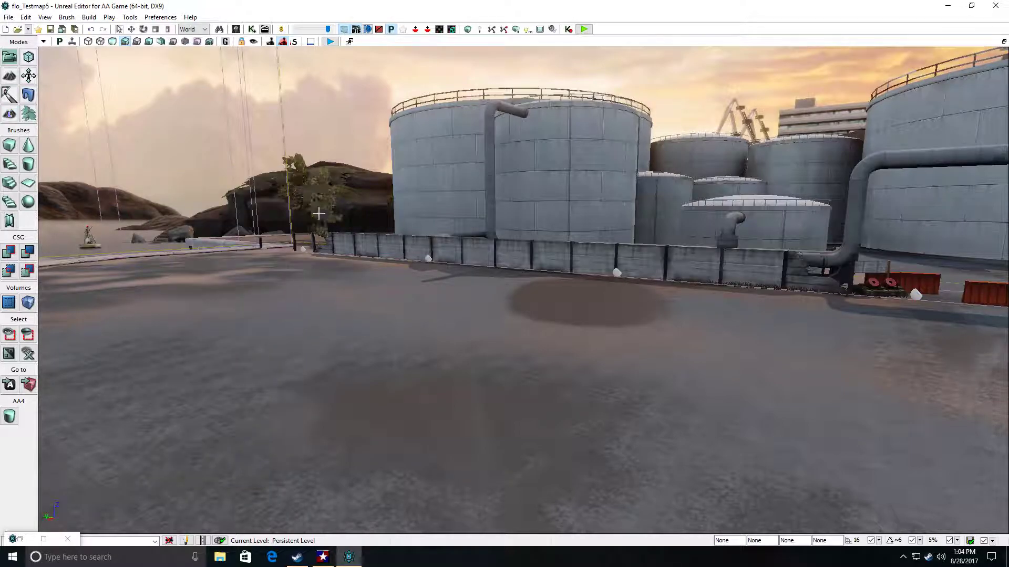
- Start a play test of the map near the painted puddle and deploy as a rifleman with the default loadout
mouse_move(377, 297)
right_down()
mouse_move(393, 317)
mouse_move(419, 317)
mouse_move(372, 298)
right_up()
key(w)
key(d)
right_drag(372, 252, 353, 249)
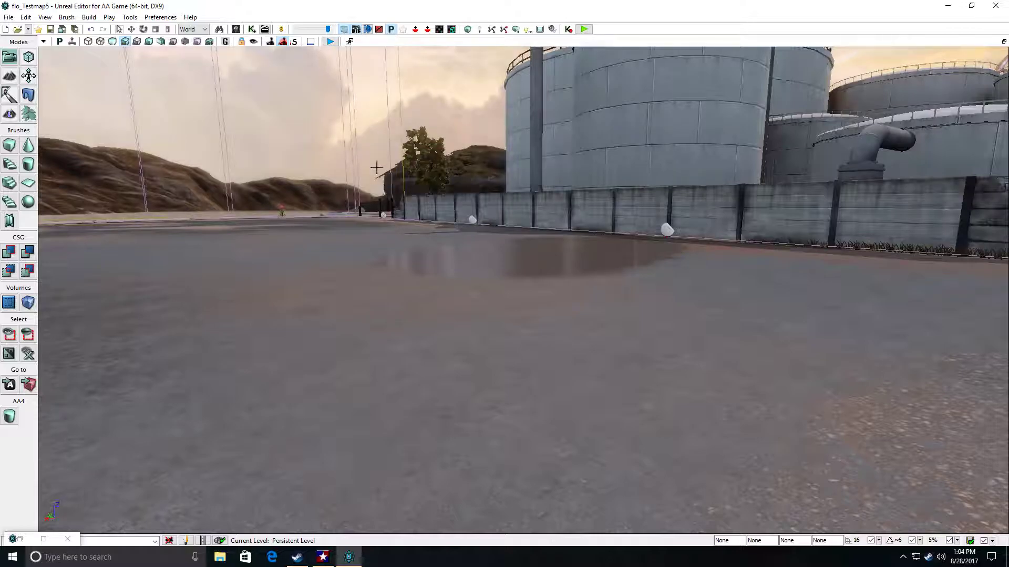
click(328, 42)
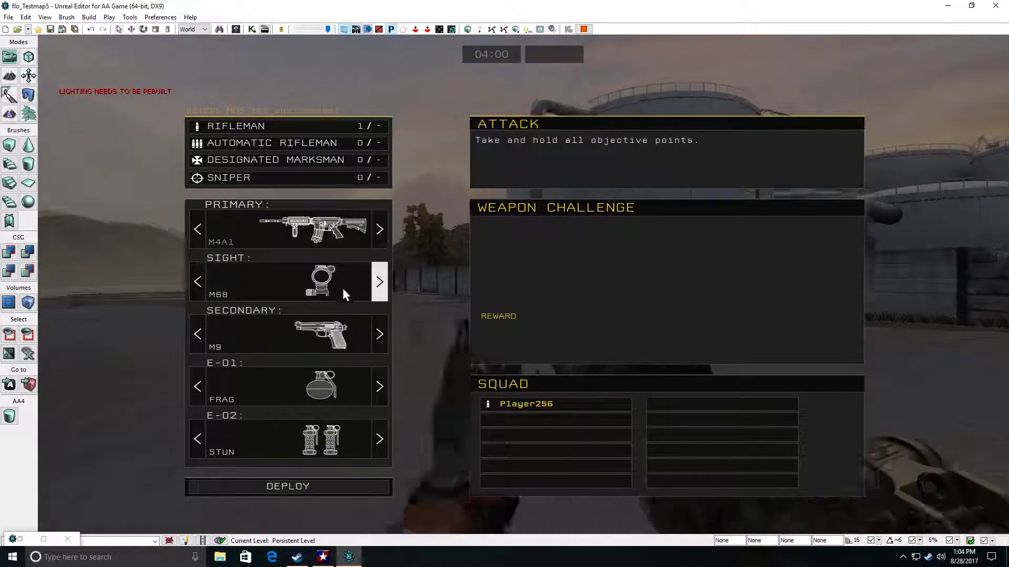
click(338, 486)
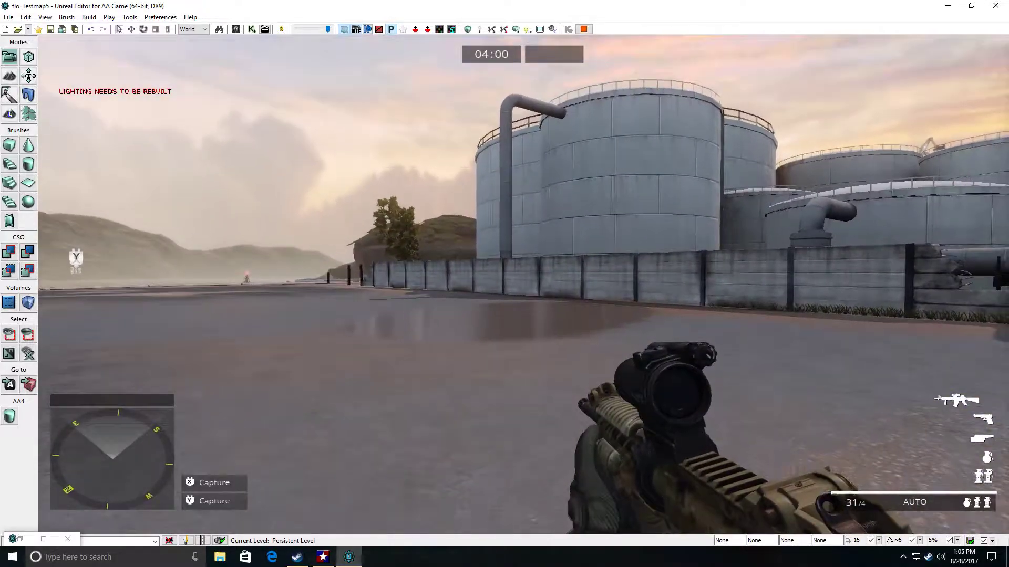
- Walk through the painted puddle beside the concrete wall to examine its reflections in the play test
key(w)
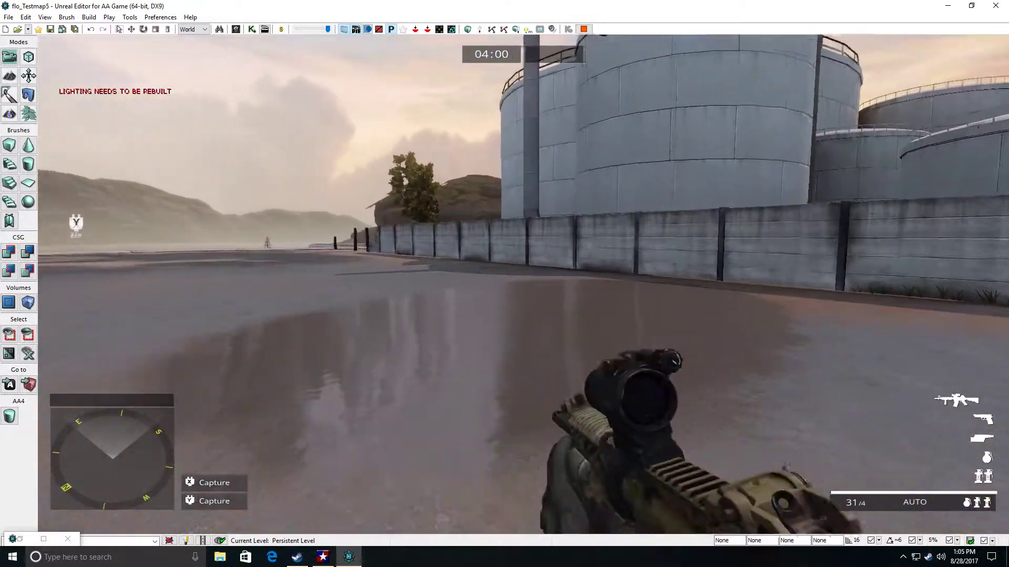
key(w)
key(w)
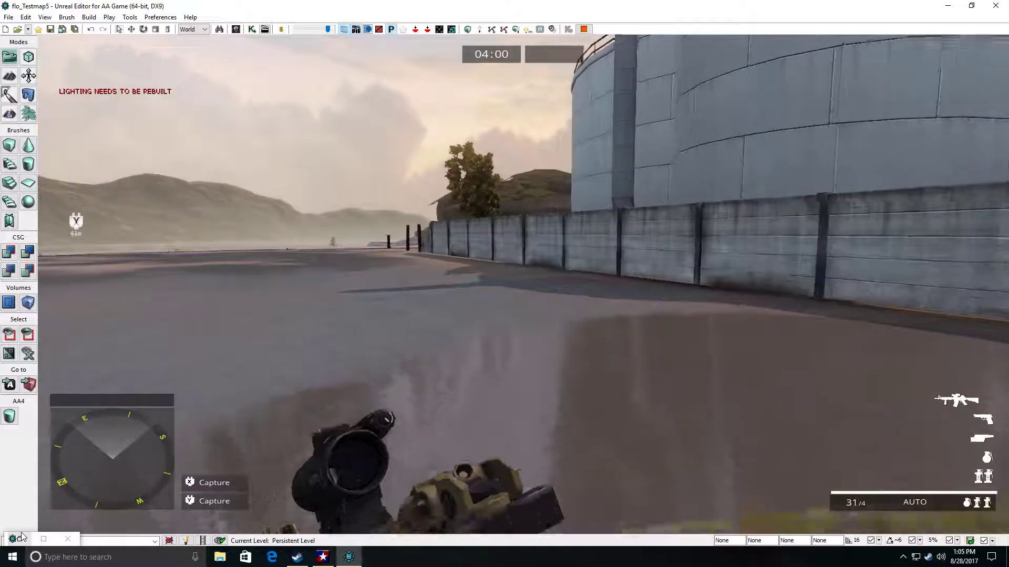
- Walk across the open pavement to the Y objective crate and examine its capture screen and surroundings
key(w)
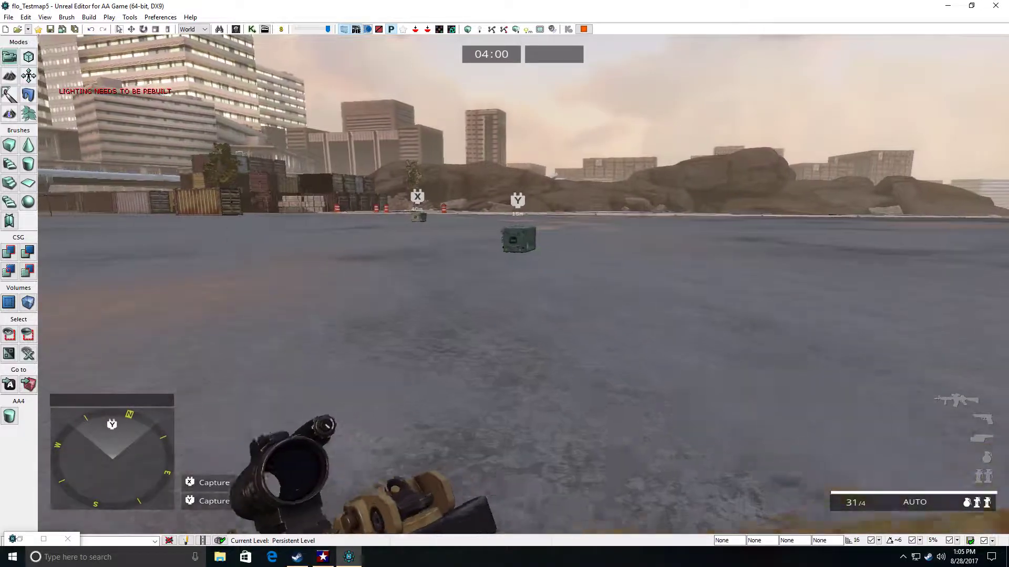
key(w)
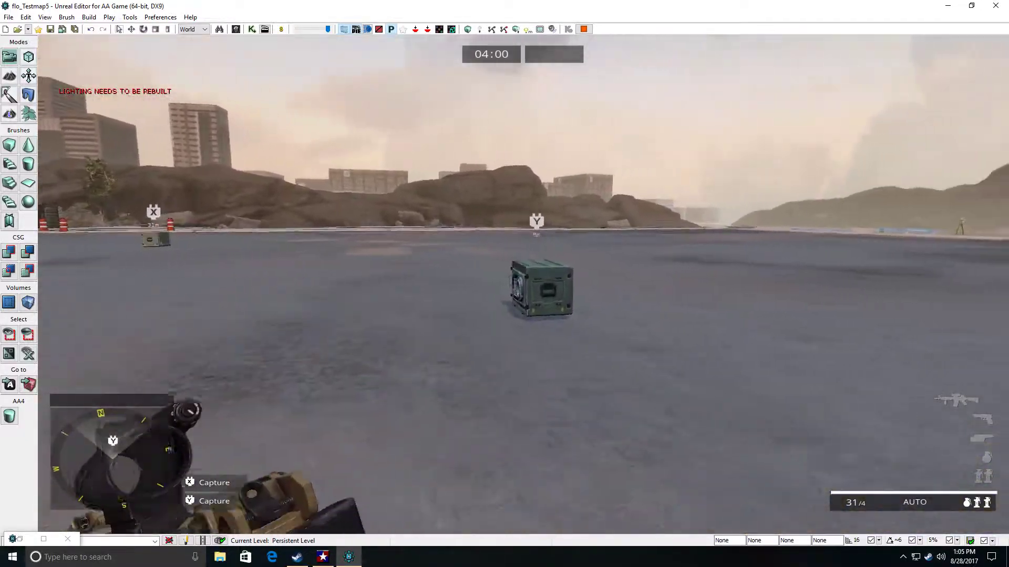
key(w)
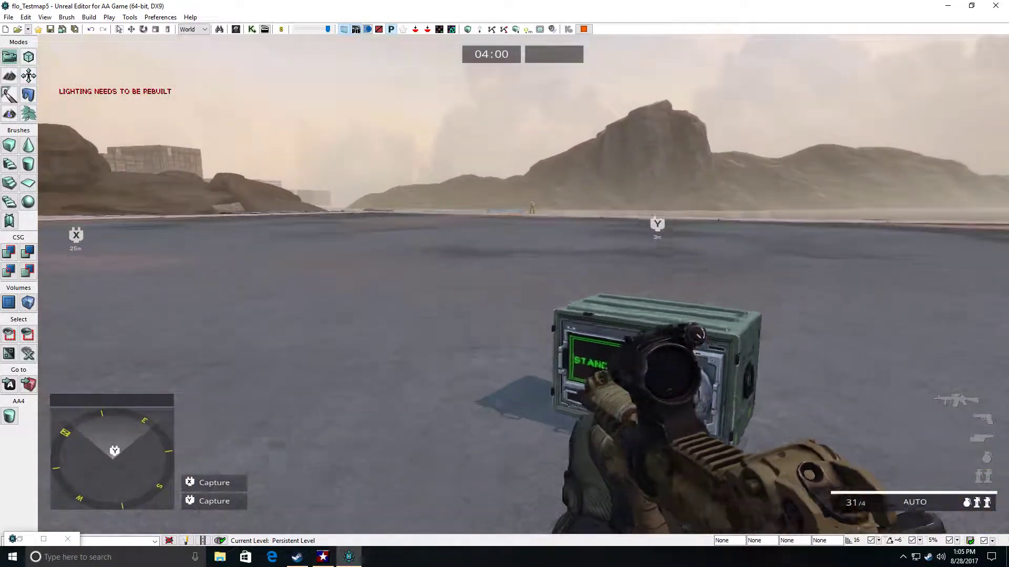
key(w)
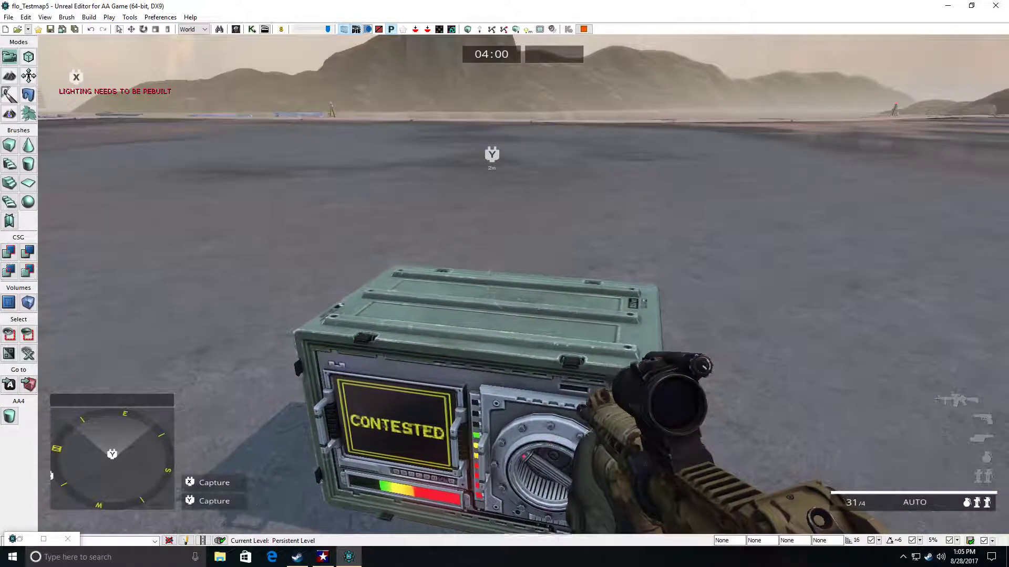
key(w)
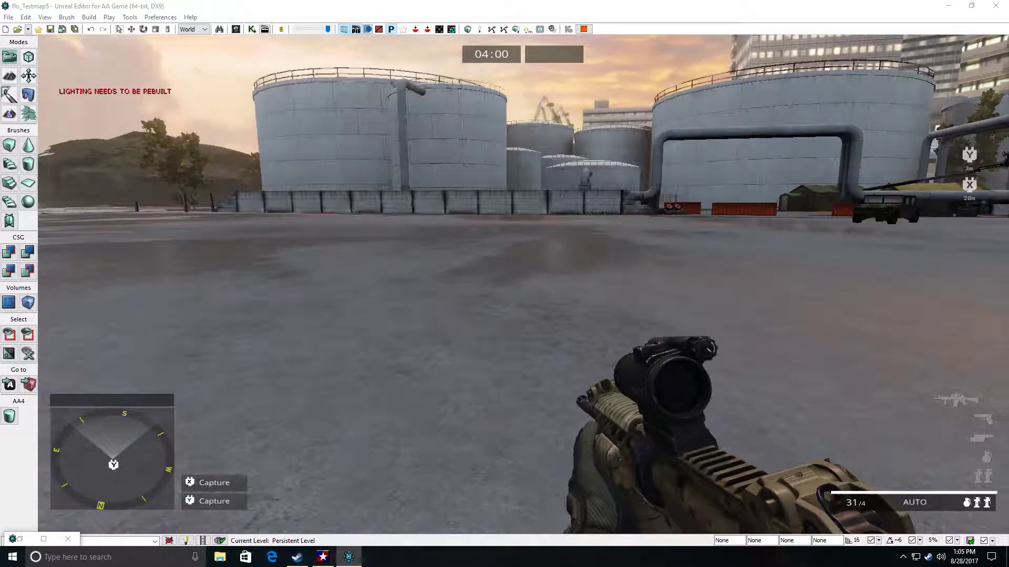
key(alt+z)
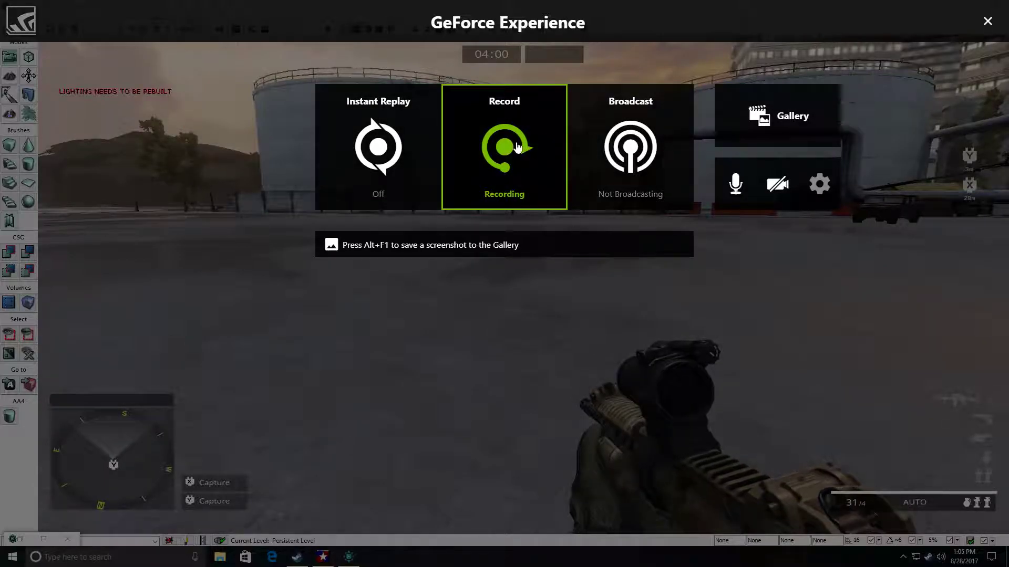